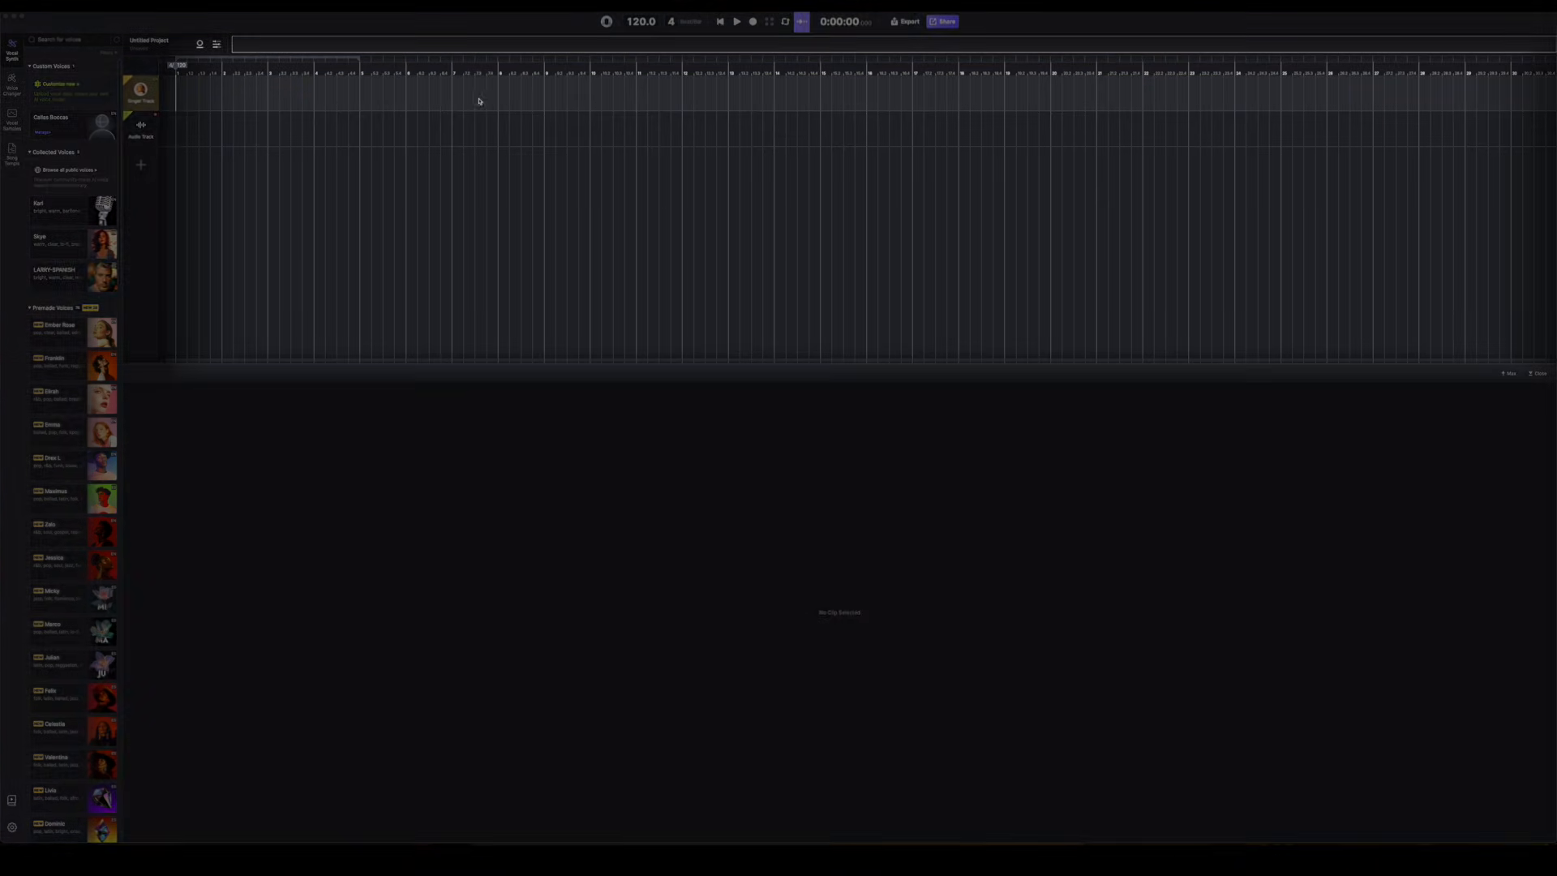
Step: Create a clip on the singer track and place one short note in it, aligned to the start of a bar
double_click(459, 97)
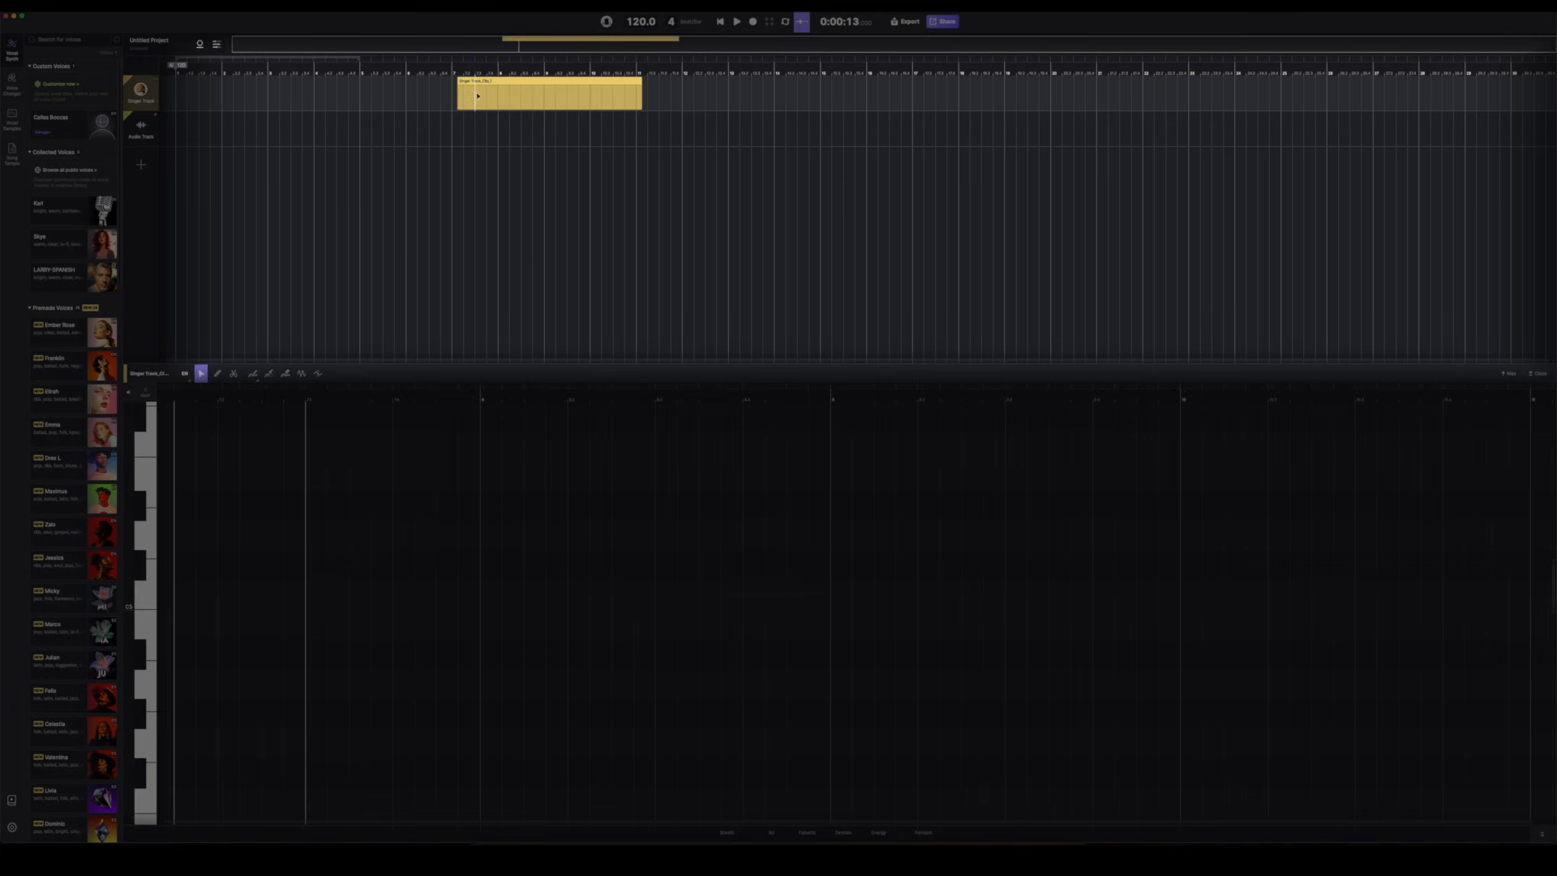
double_click(496, 505)
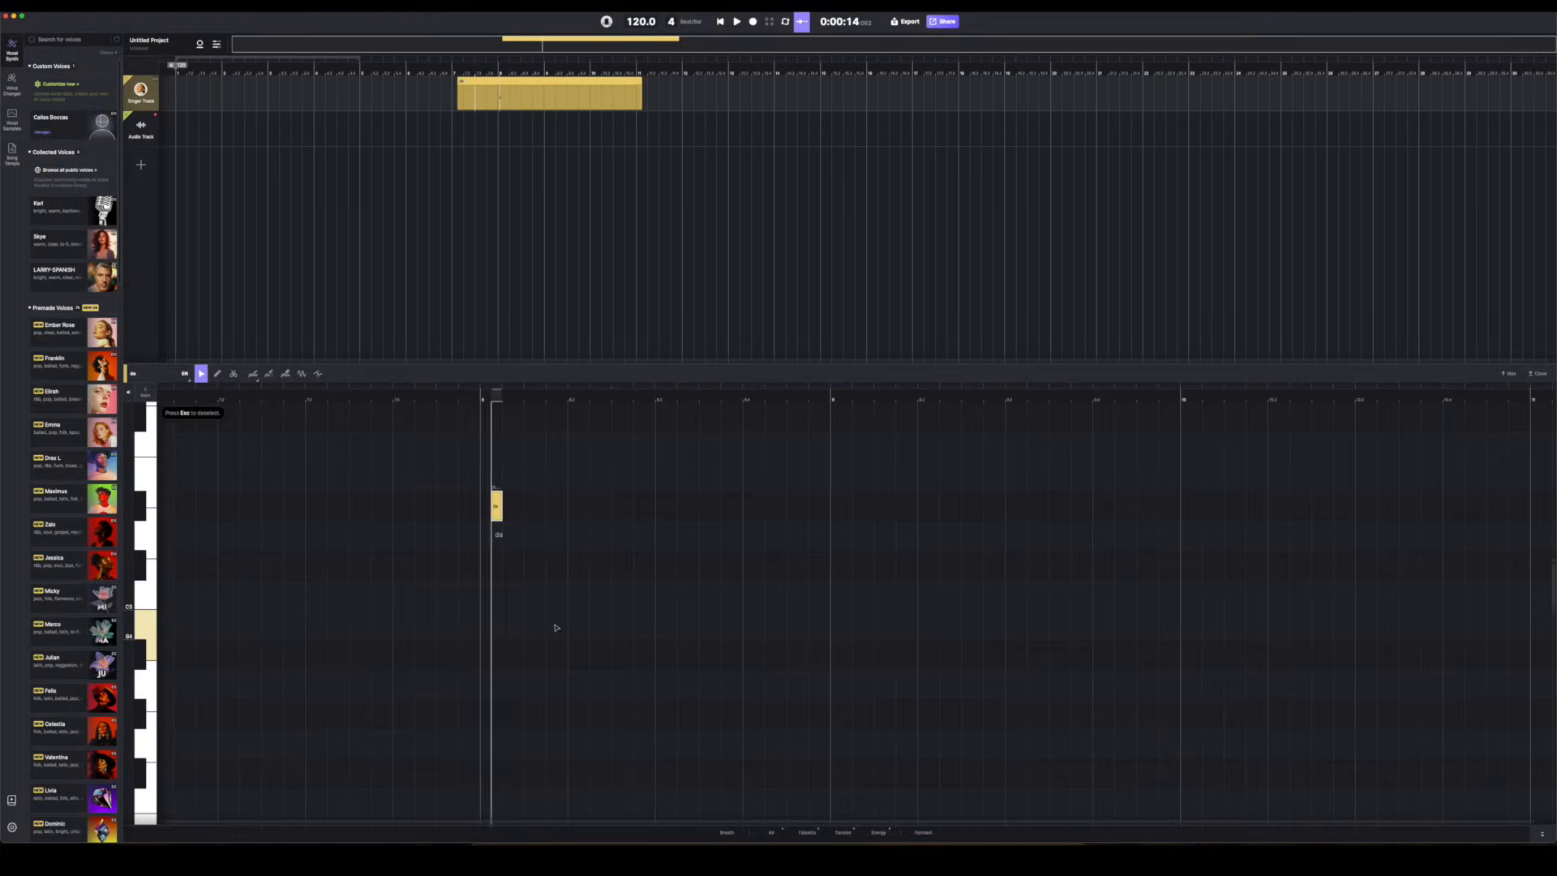
drag(497, 505, 485, 504)
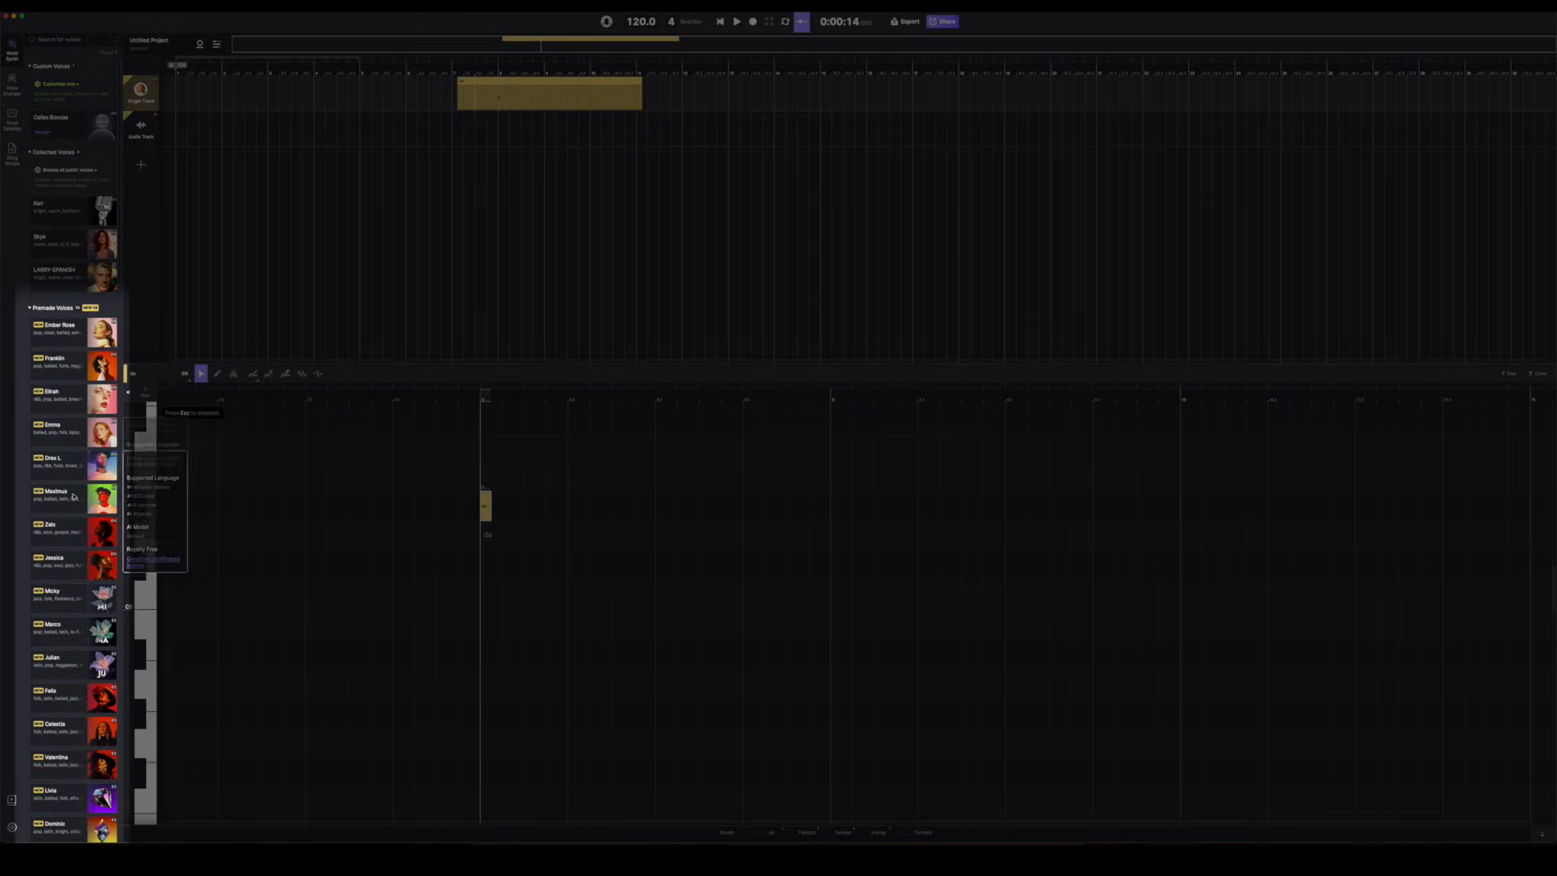
Step: Add two new singer tracks, one with the premade voice Elirah and one with the collected voice Skye
drag(57, 419, 146, 171)
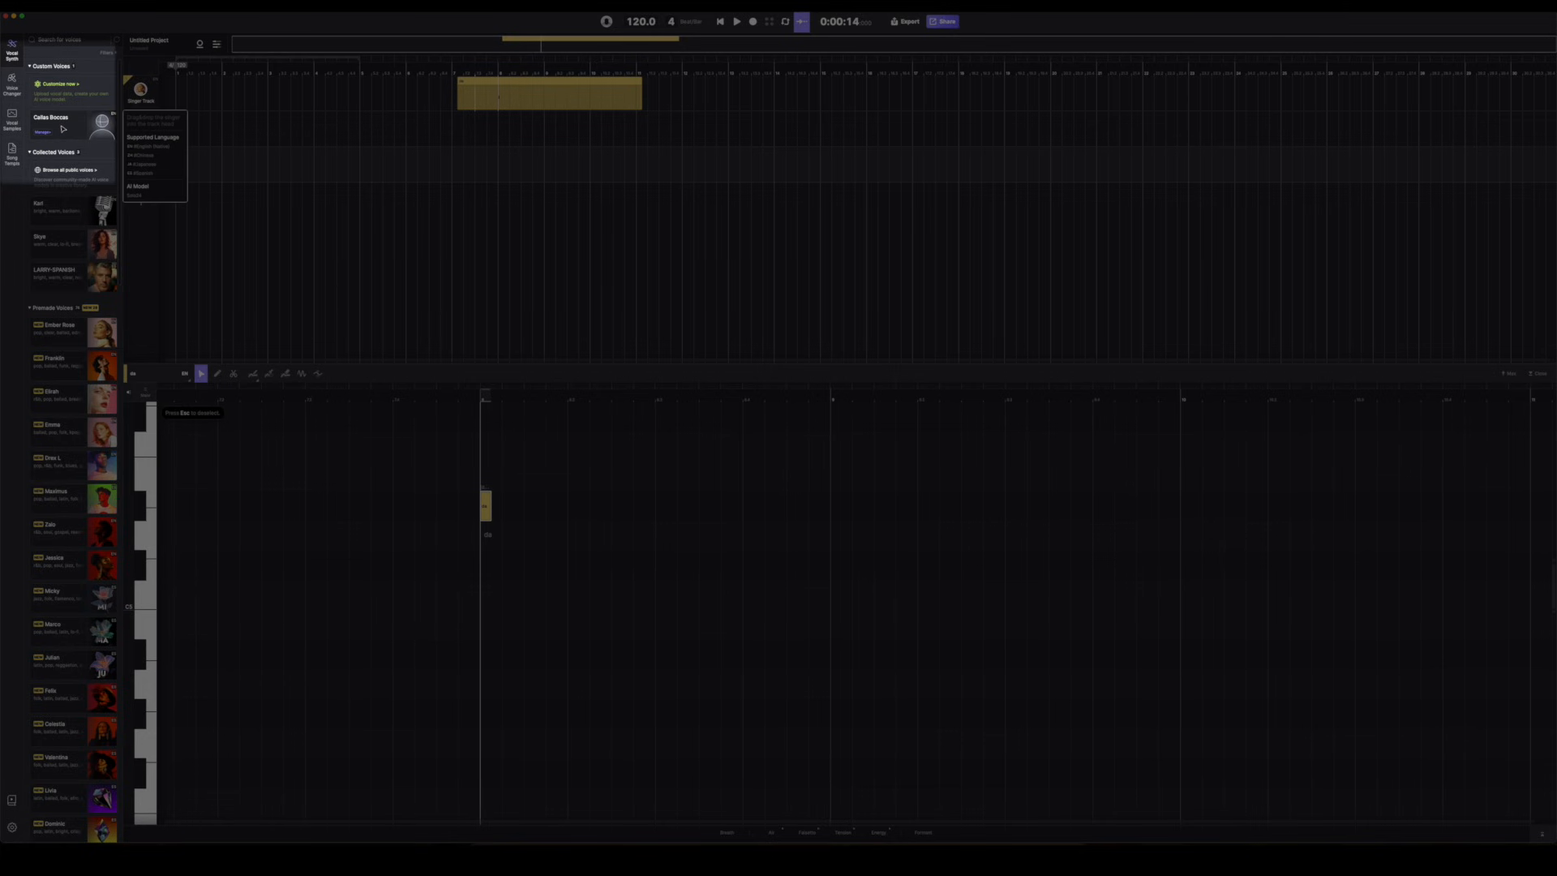
drag(93, 248, 142, 203)
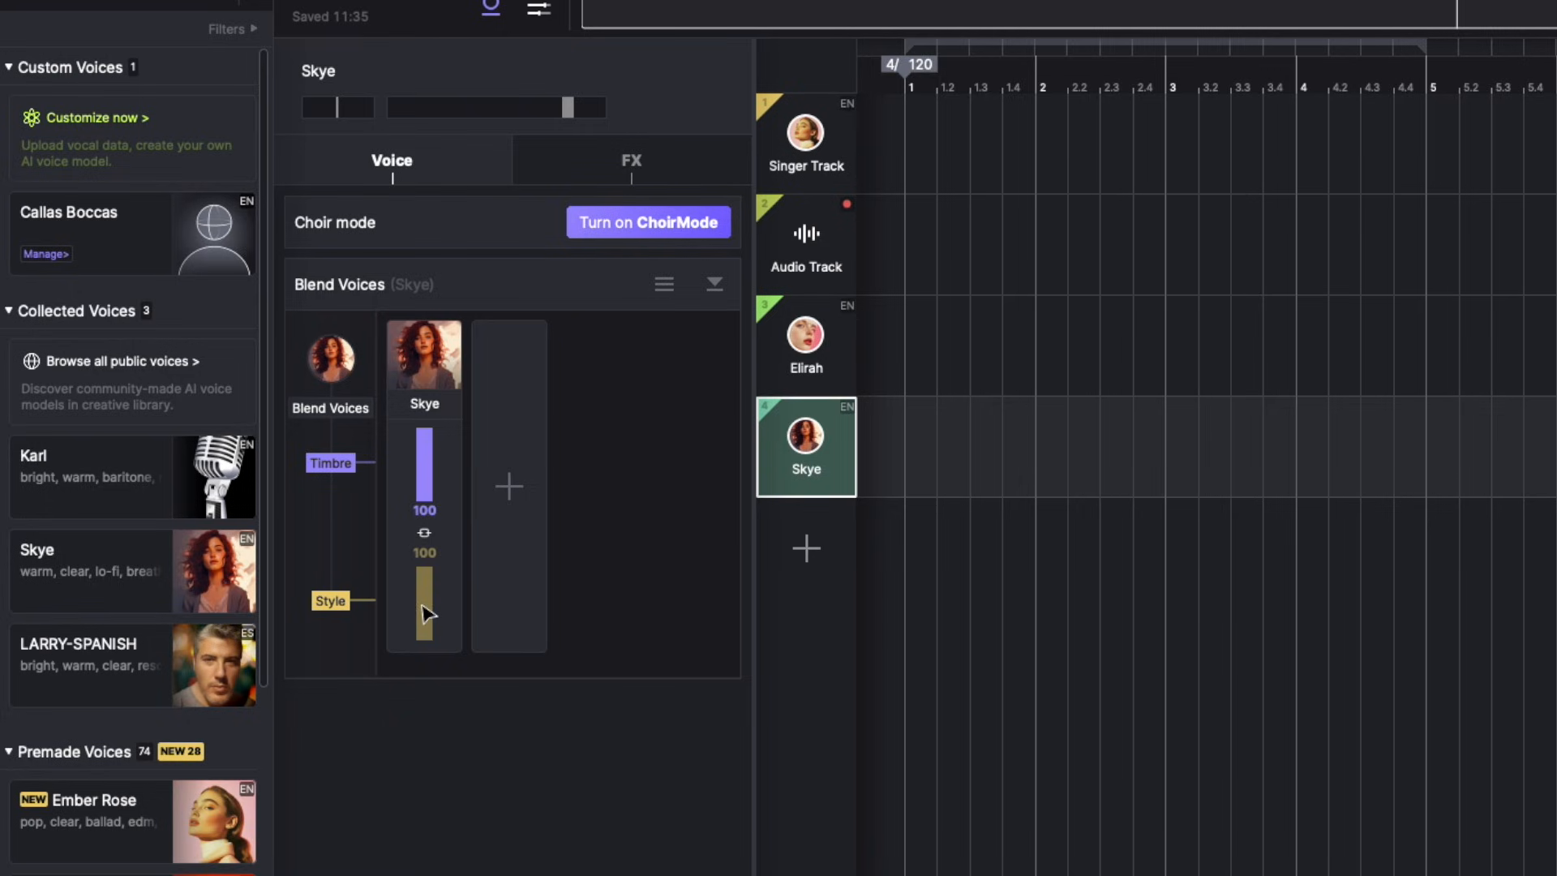
Step: Add Bianca to the Skye track's voice blend and raise her linked timbre and style to 100
click(510, 489)
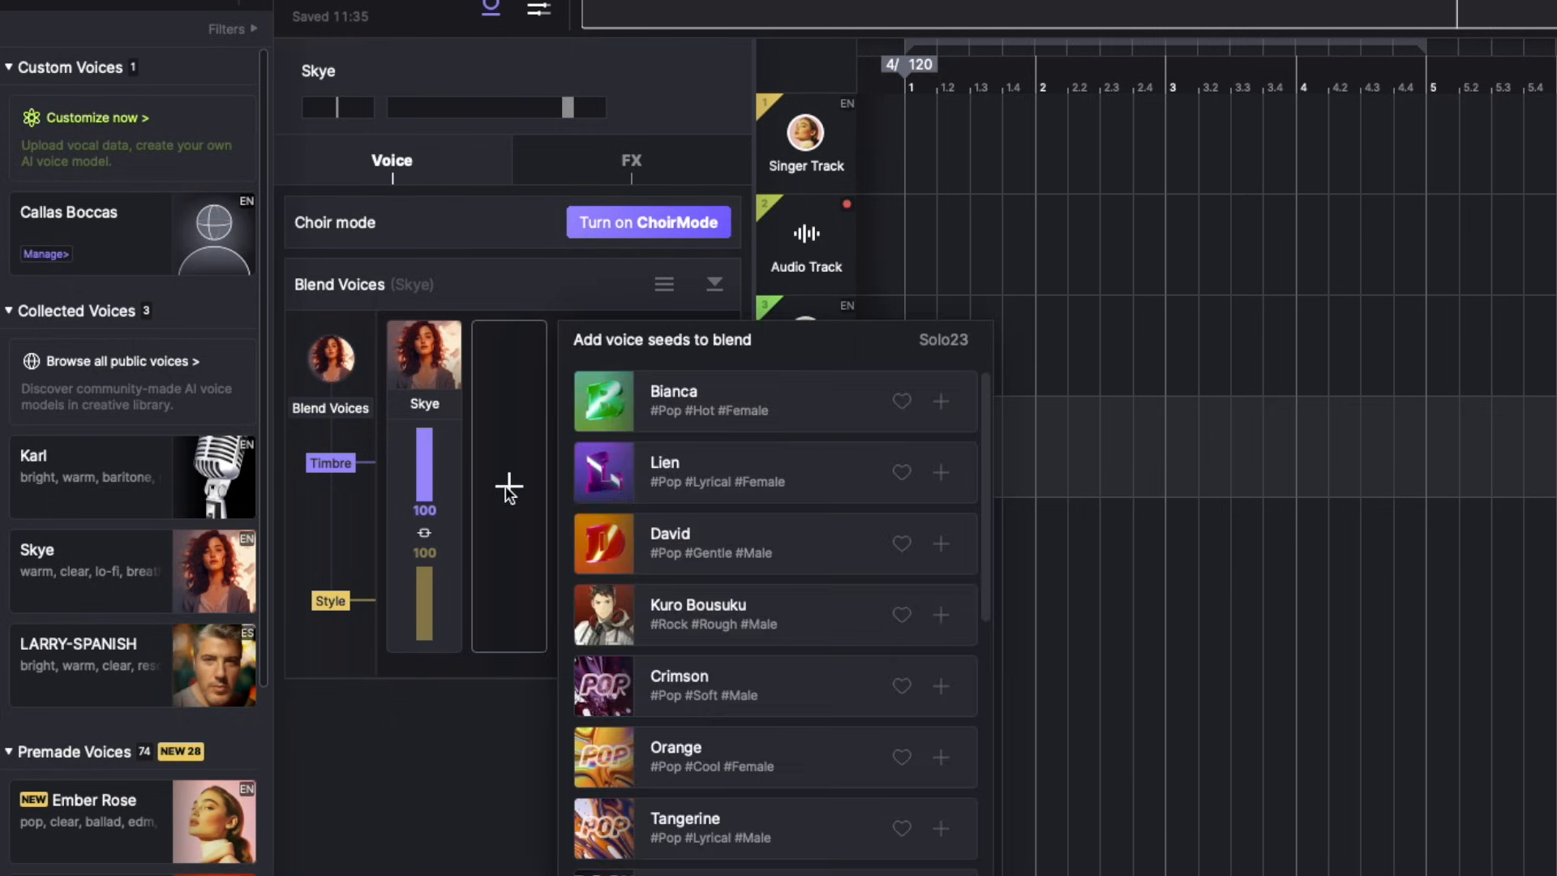
click(815, 402)
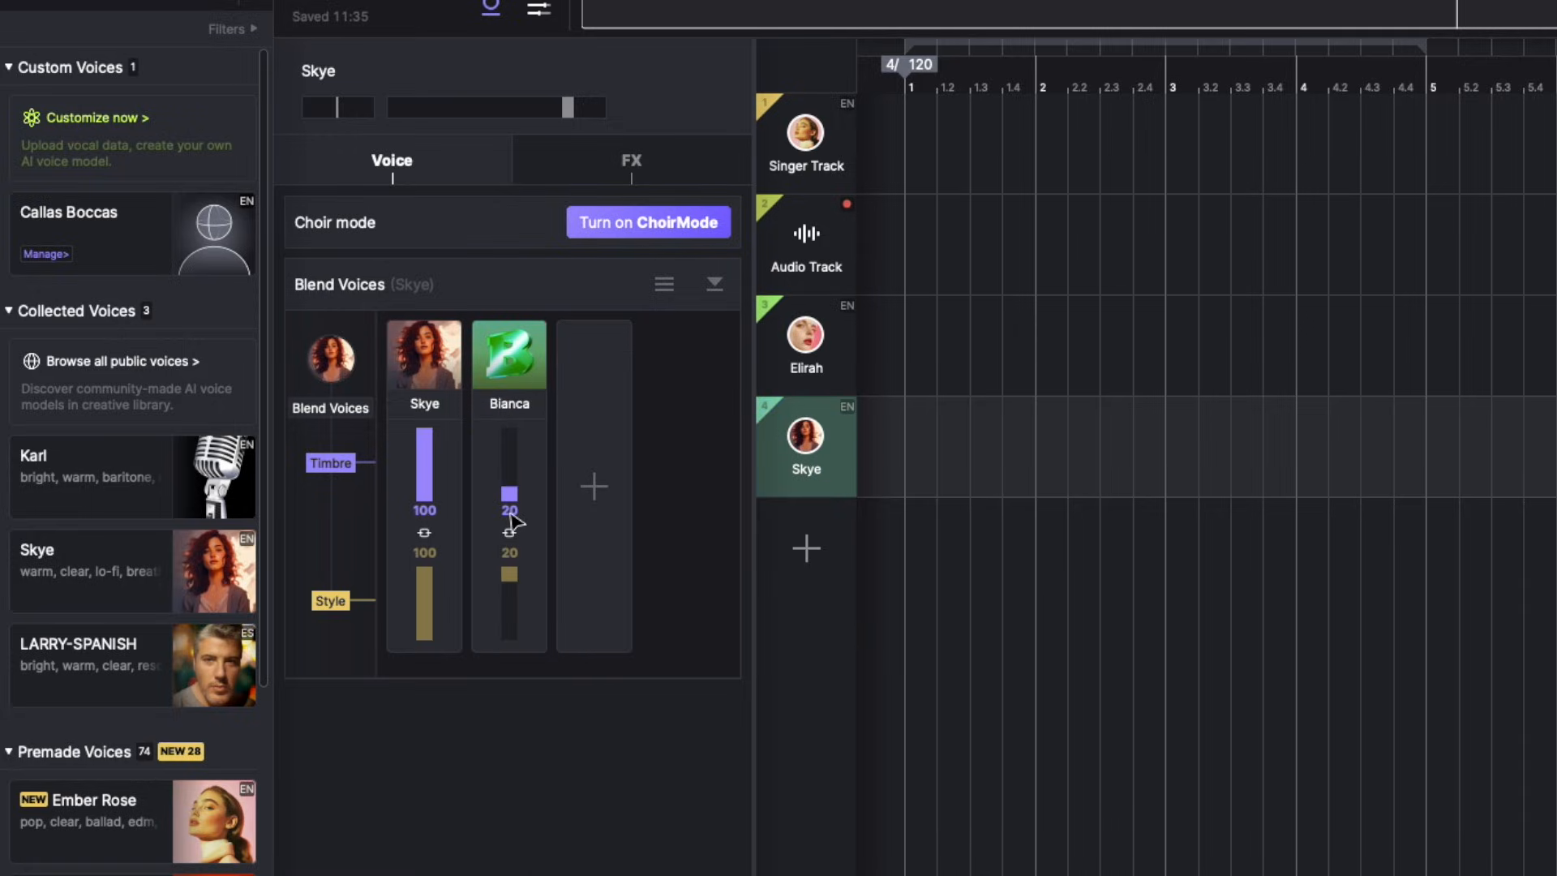
drag(516, 492, 529, 438)
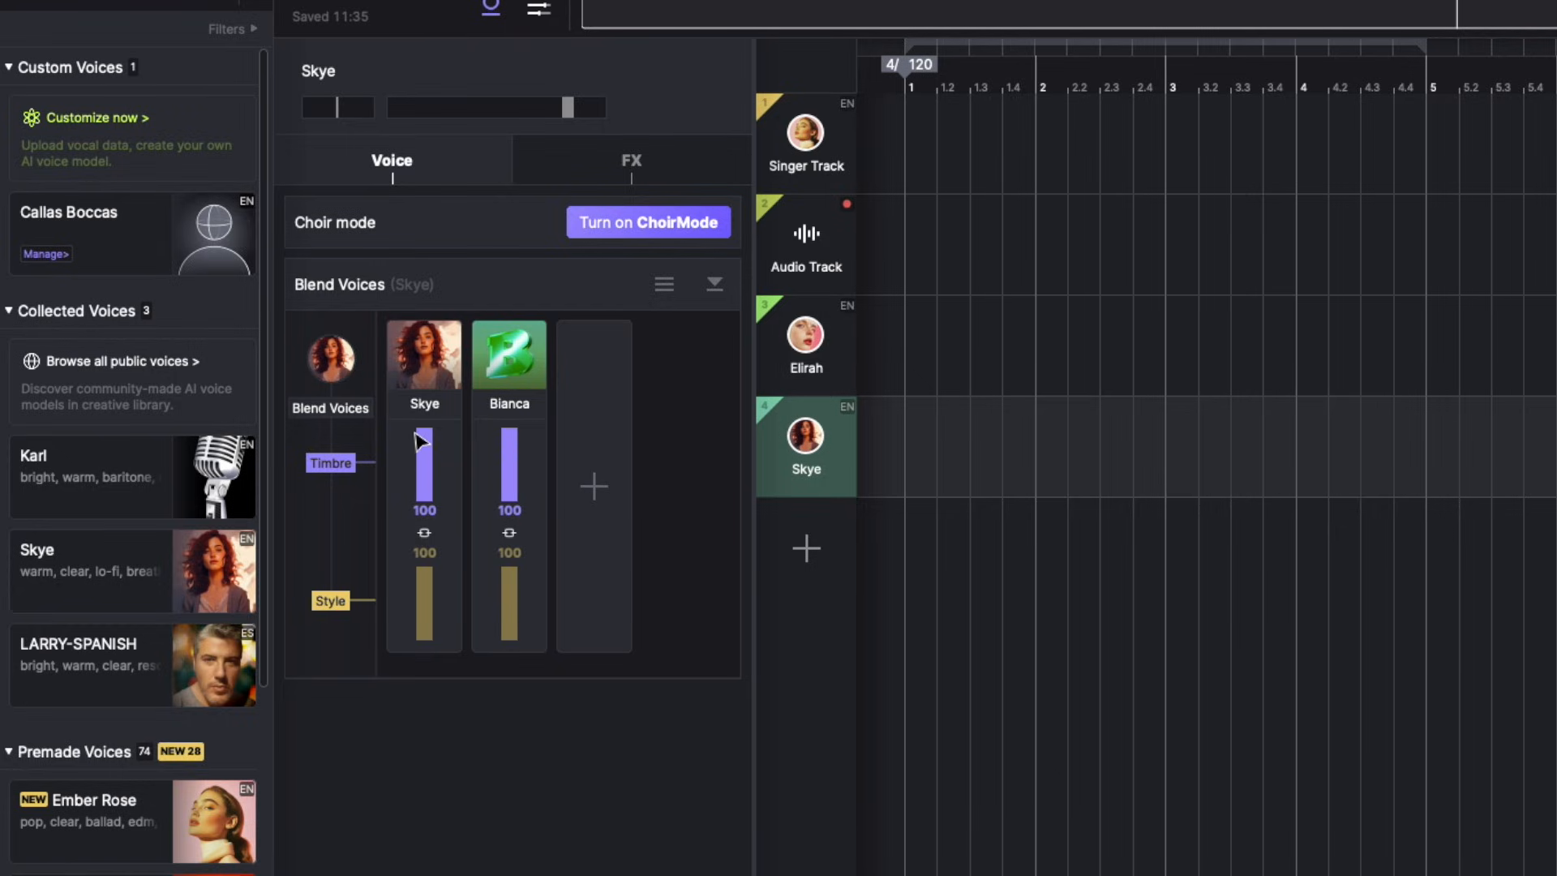
mouse_move(430, 445)
mouse_down()
mouse_move(438, 509)
mouse_move(444, 427)
mouse_up()
Step: Unlink Bianca's timbre from her style and try different balances, ending with timbre 0 and style 100
click(513, 537)
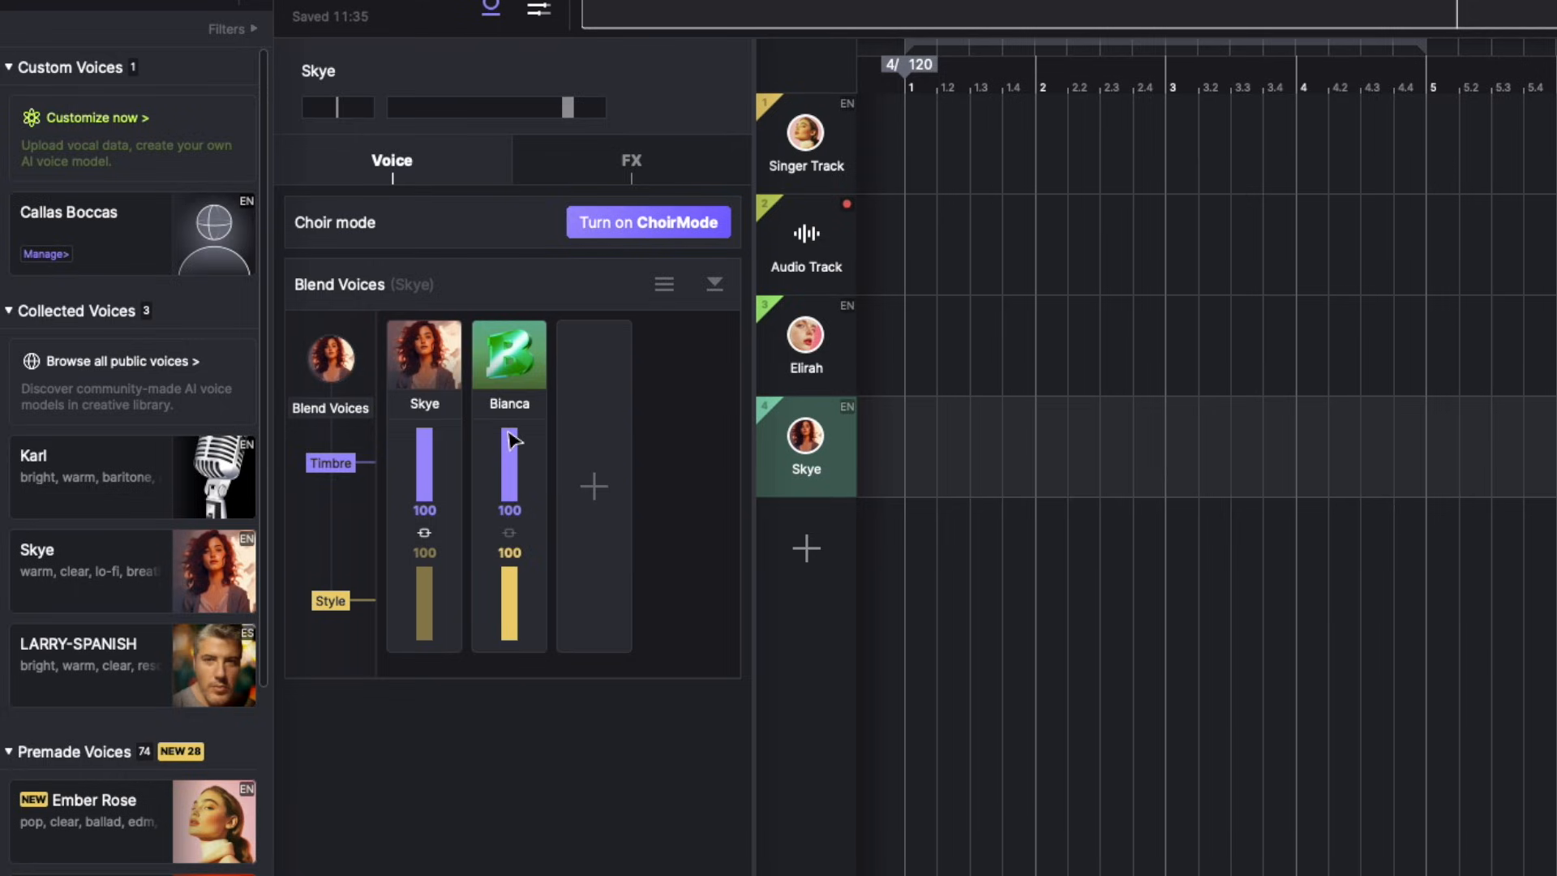
mouse_move(513, 440)
mouse_down()
mouse_move(511, 498)
mouse_move(523, 430)
mouse_up()
drag(511, 590, 514, 556)
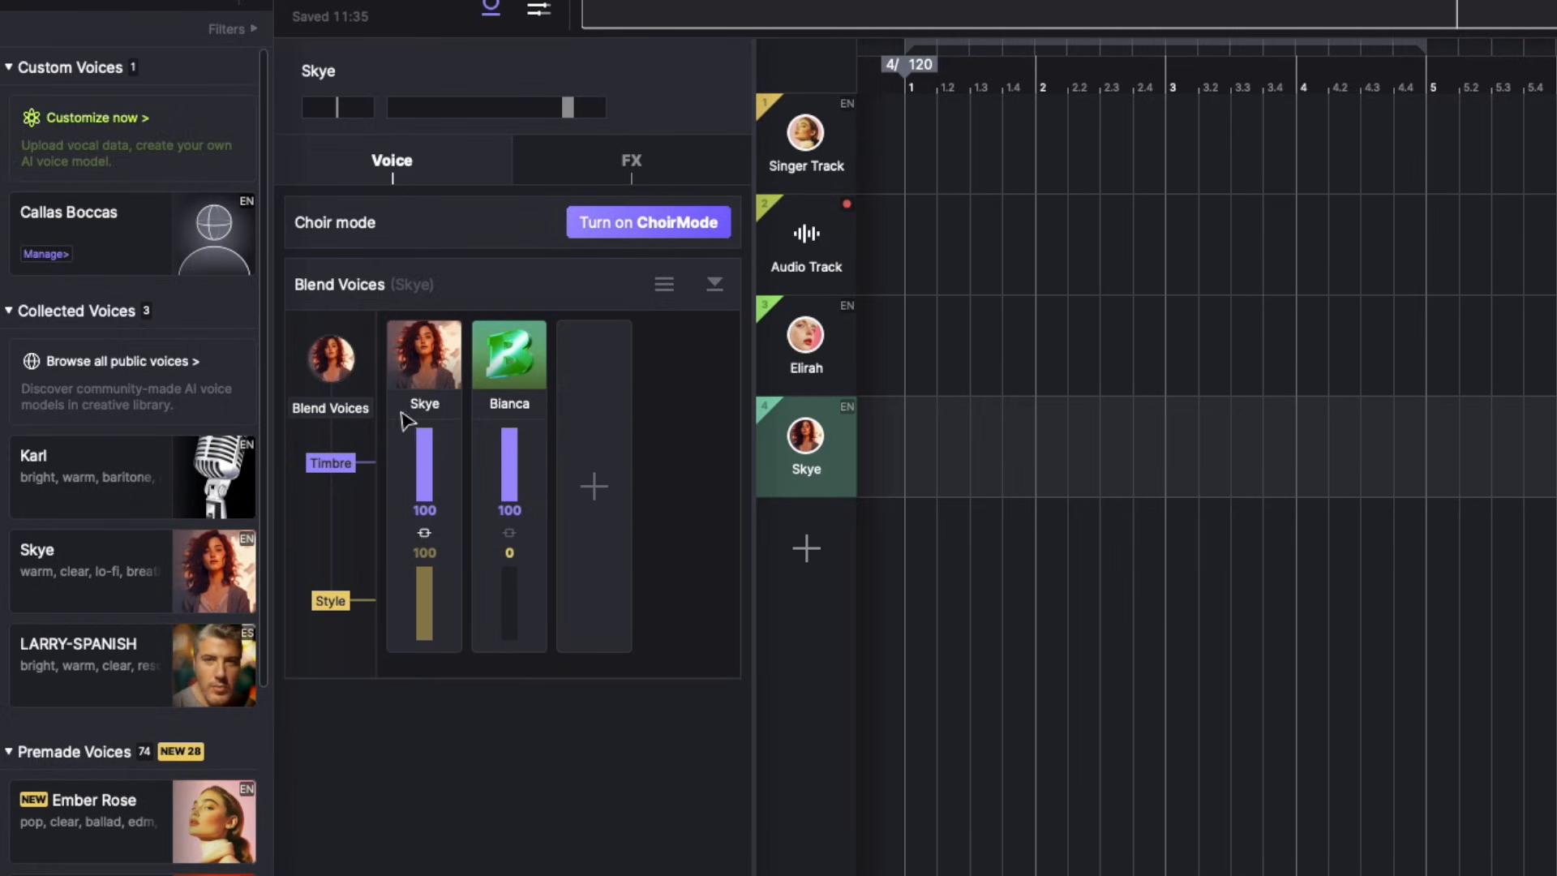
drag(515, 567, 511, 671)
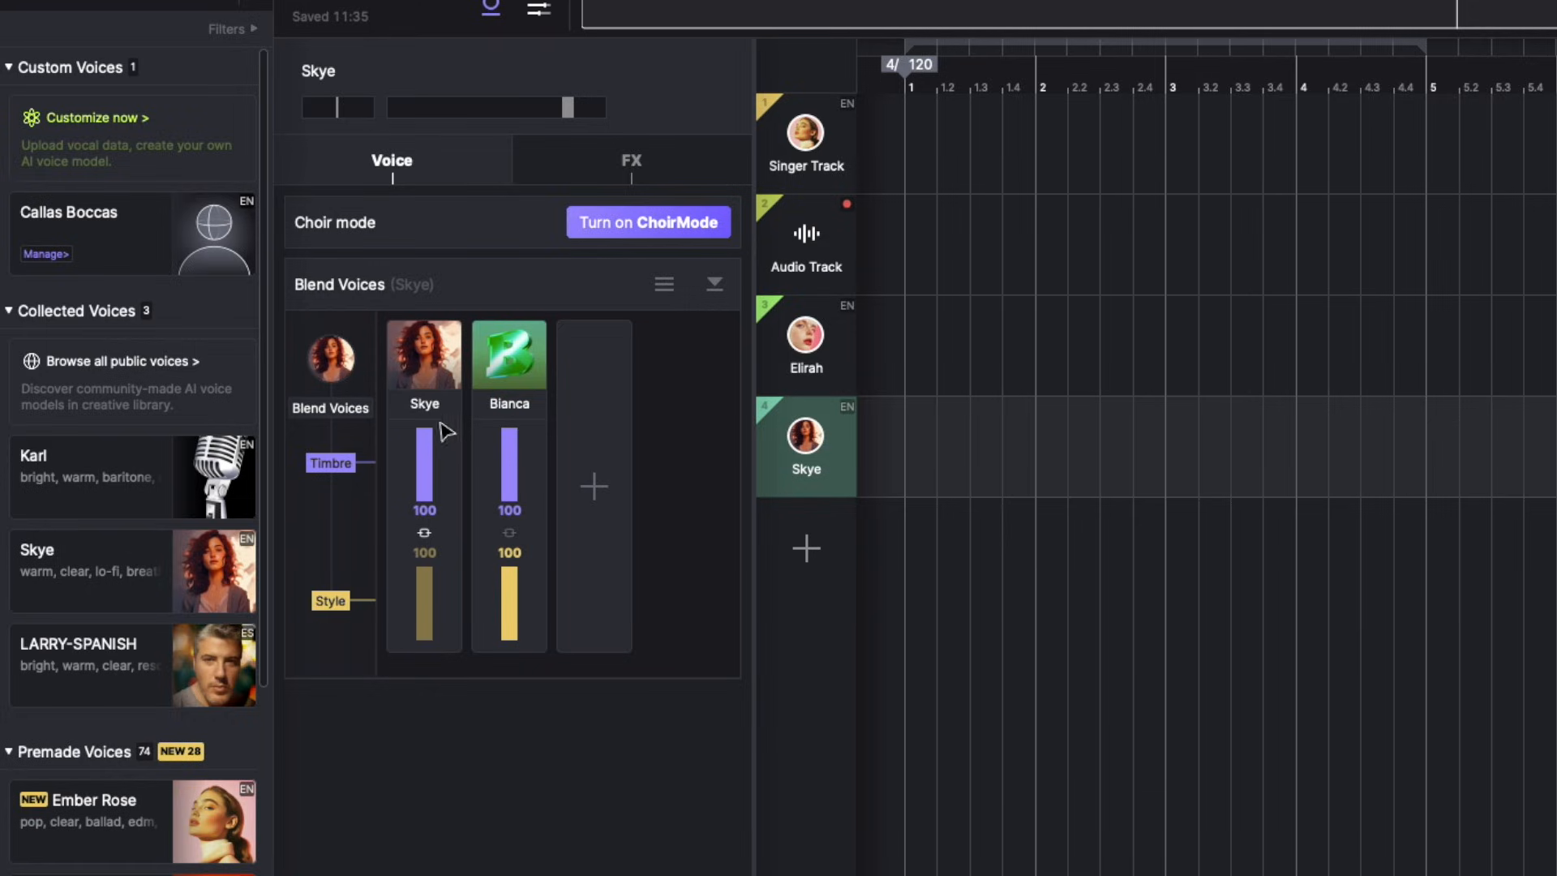
drag(511, 442, 511, 532)
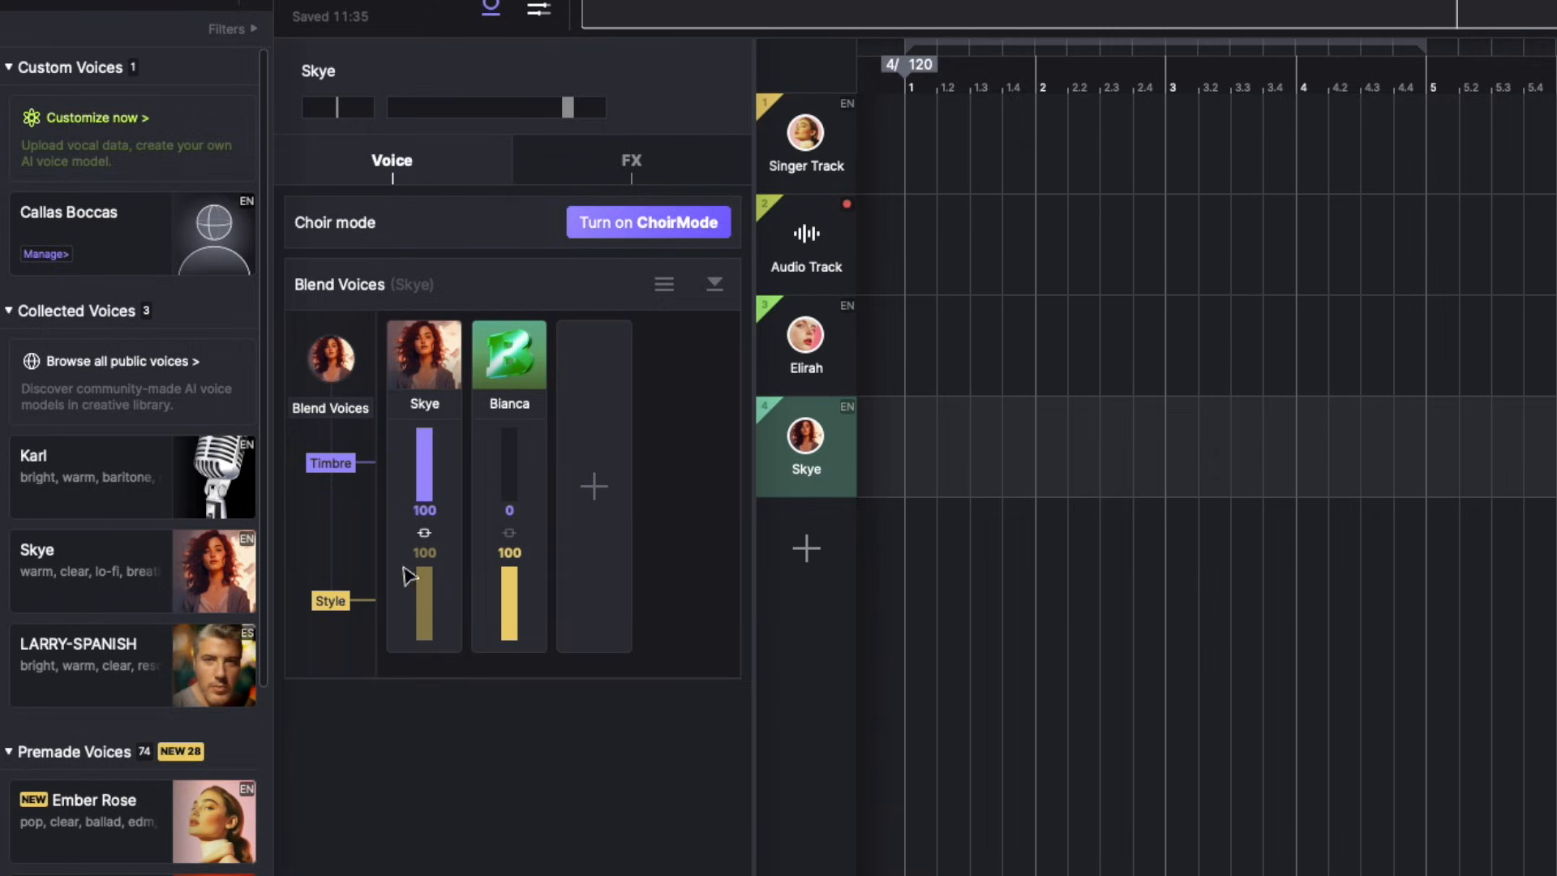
Step: Unlink Skye's timbre and style, set Skye's style to 32, and add the voice Lien to the blend
click(424, 532)
drag(424, 610, 428, 594)
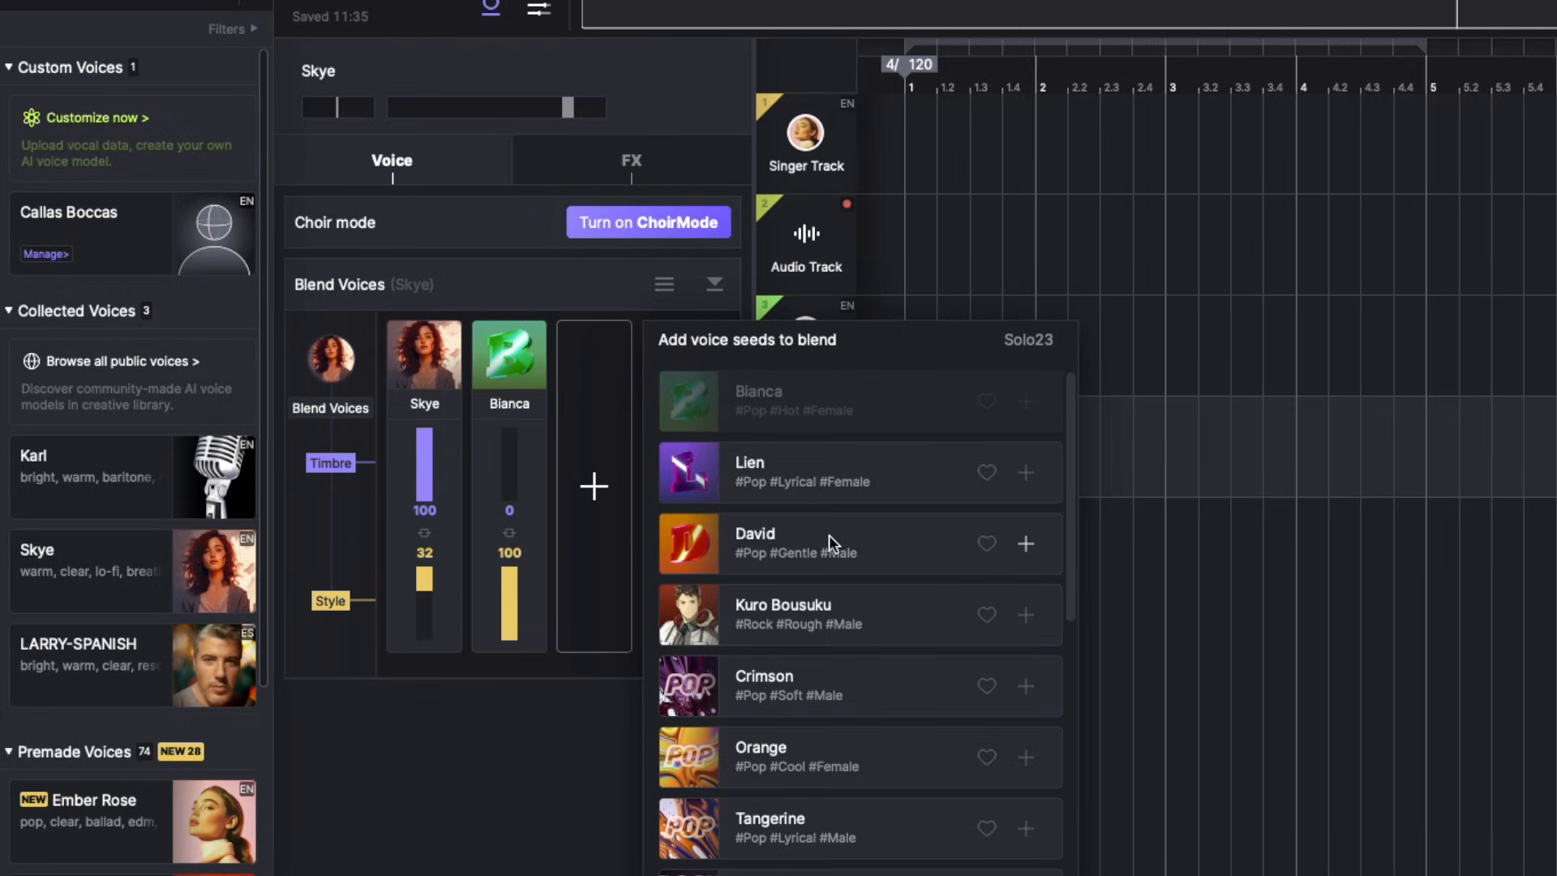
click(810, 465)
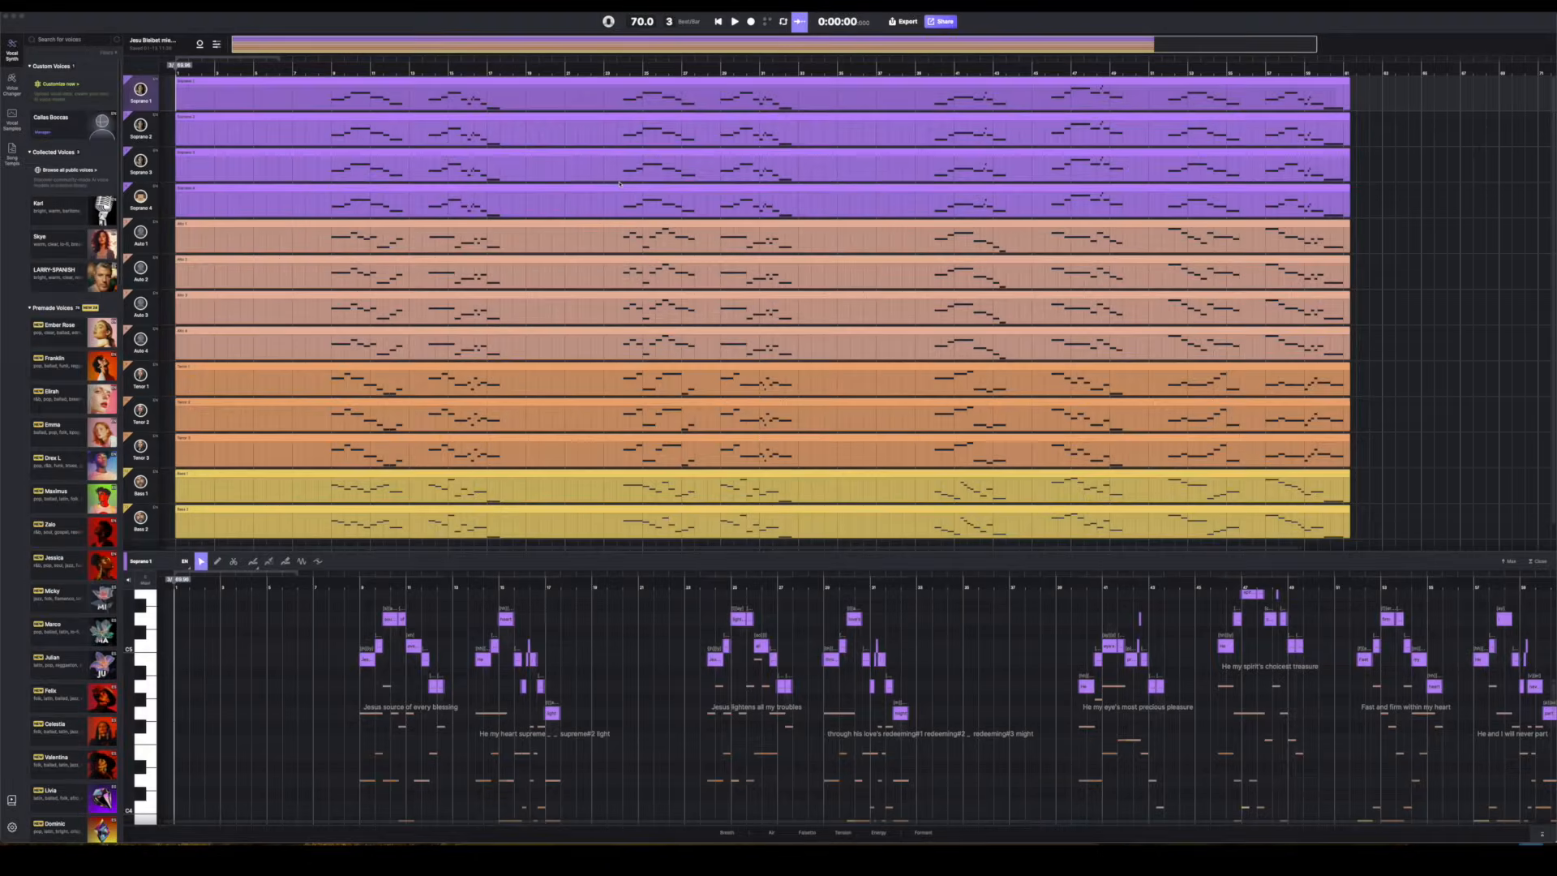
Step: Play the choral arrangement and focus on the Soprano 1 phrase "through his love's redeeming might"
click(735, 21)
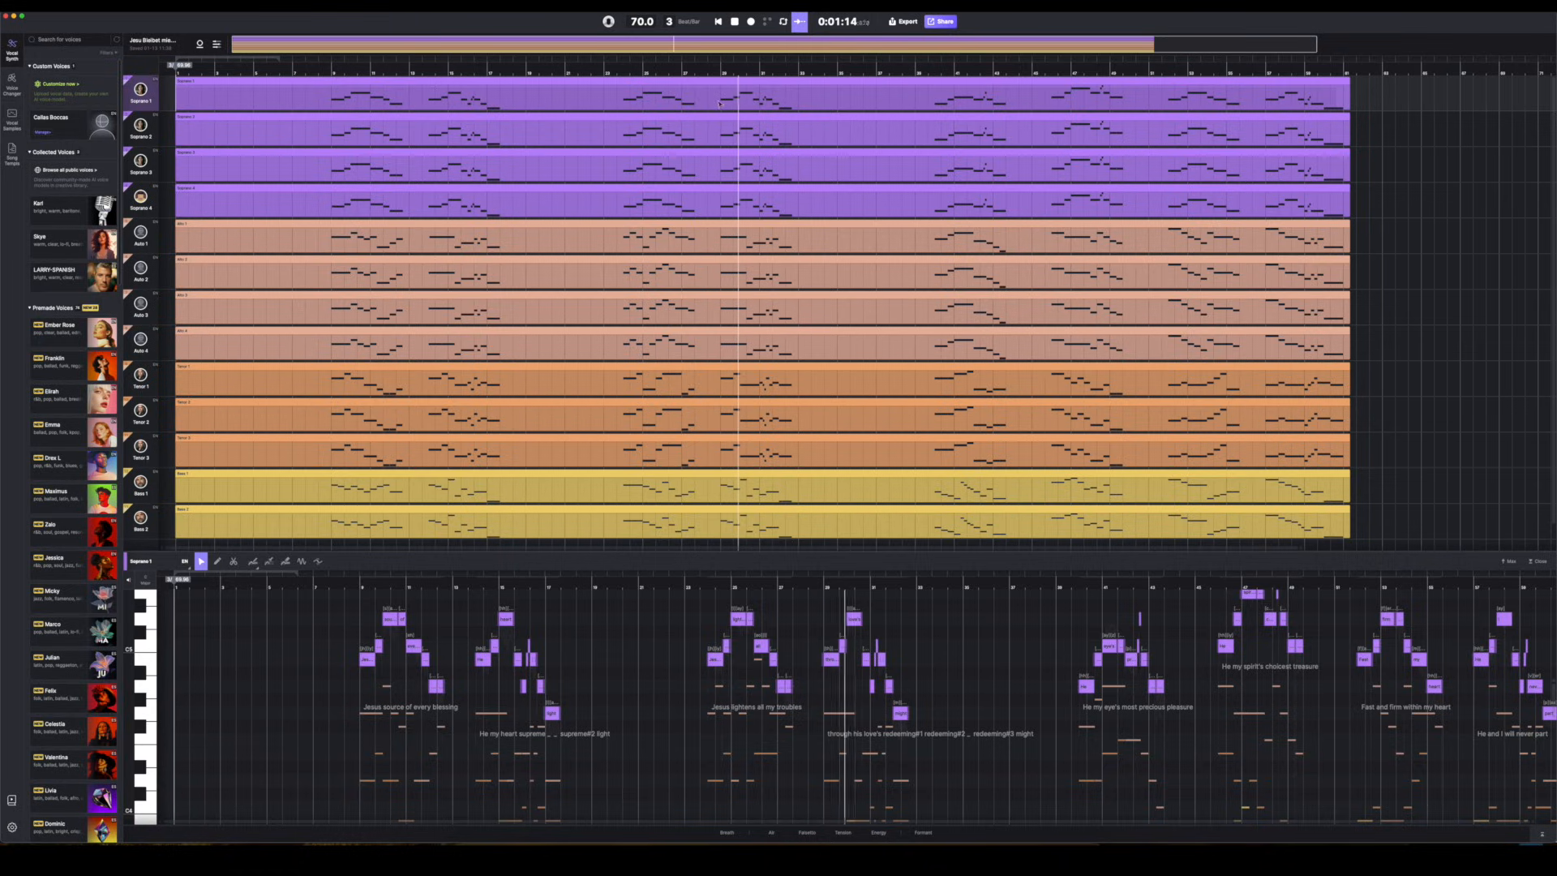
drag(719, 102, 801, 111)
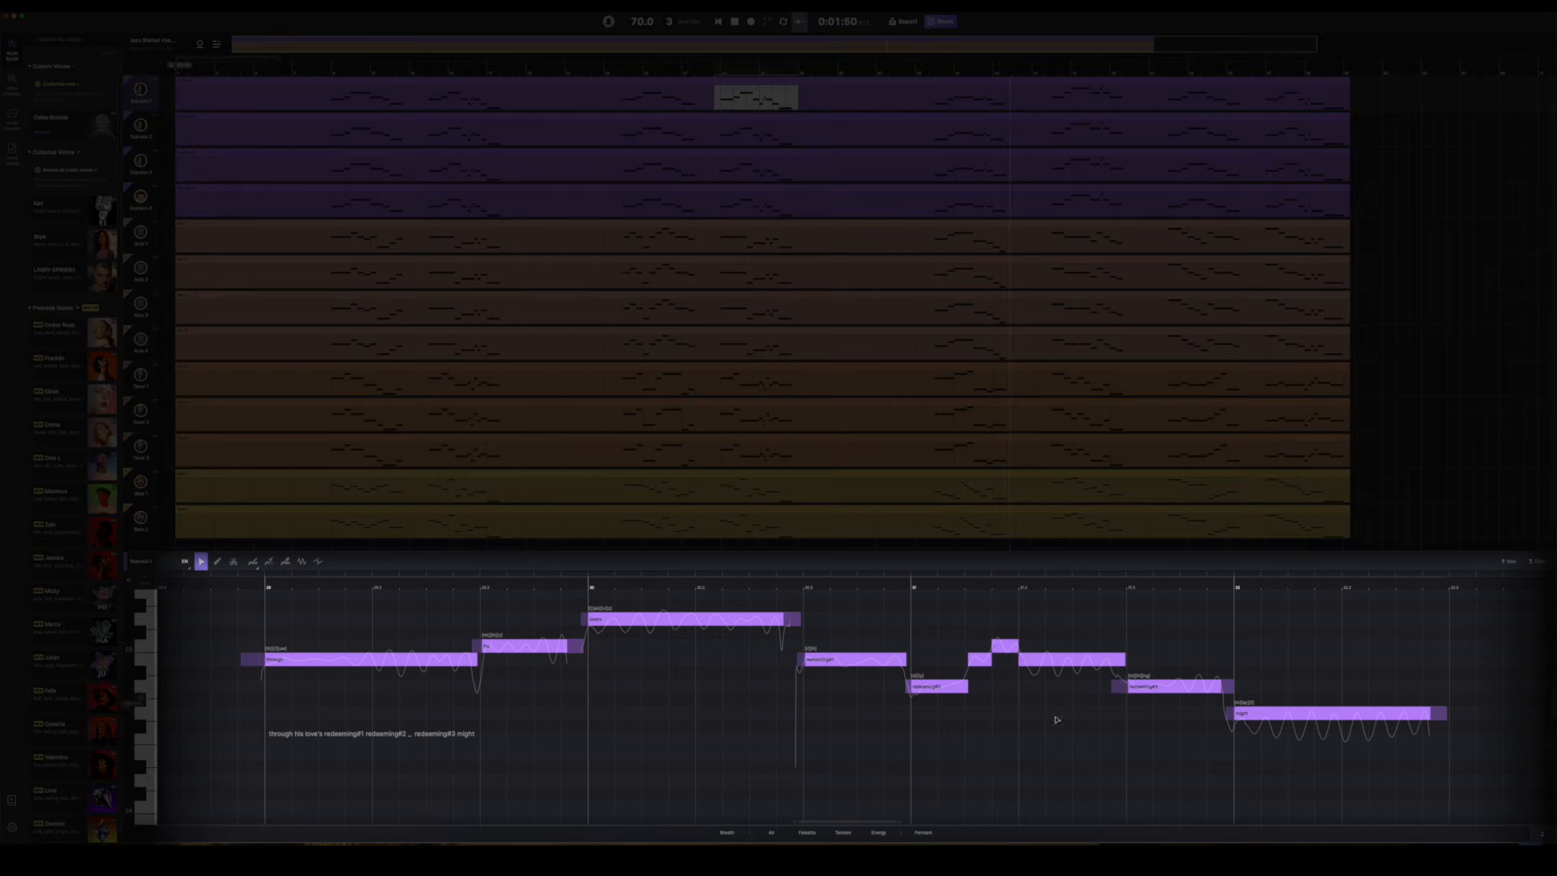
Step: View the Air, Falsetto, Tension, Formant and Energy parameter curves of the Soprano 1 phrase
click(772, 834)
click(803, 834)
click(847, 833)
click(921, 834)
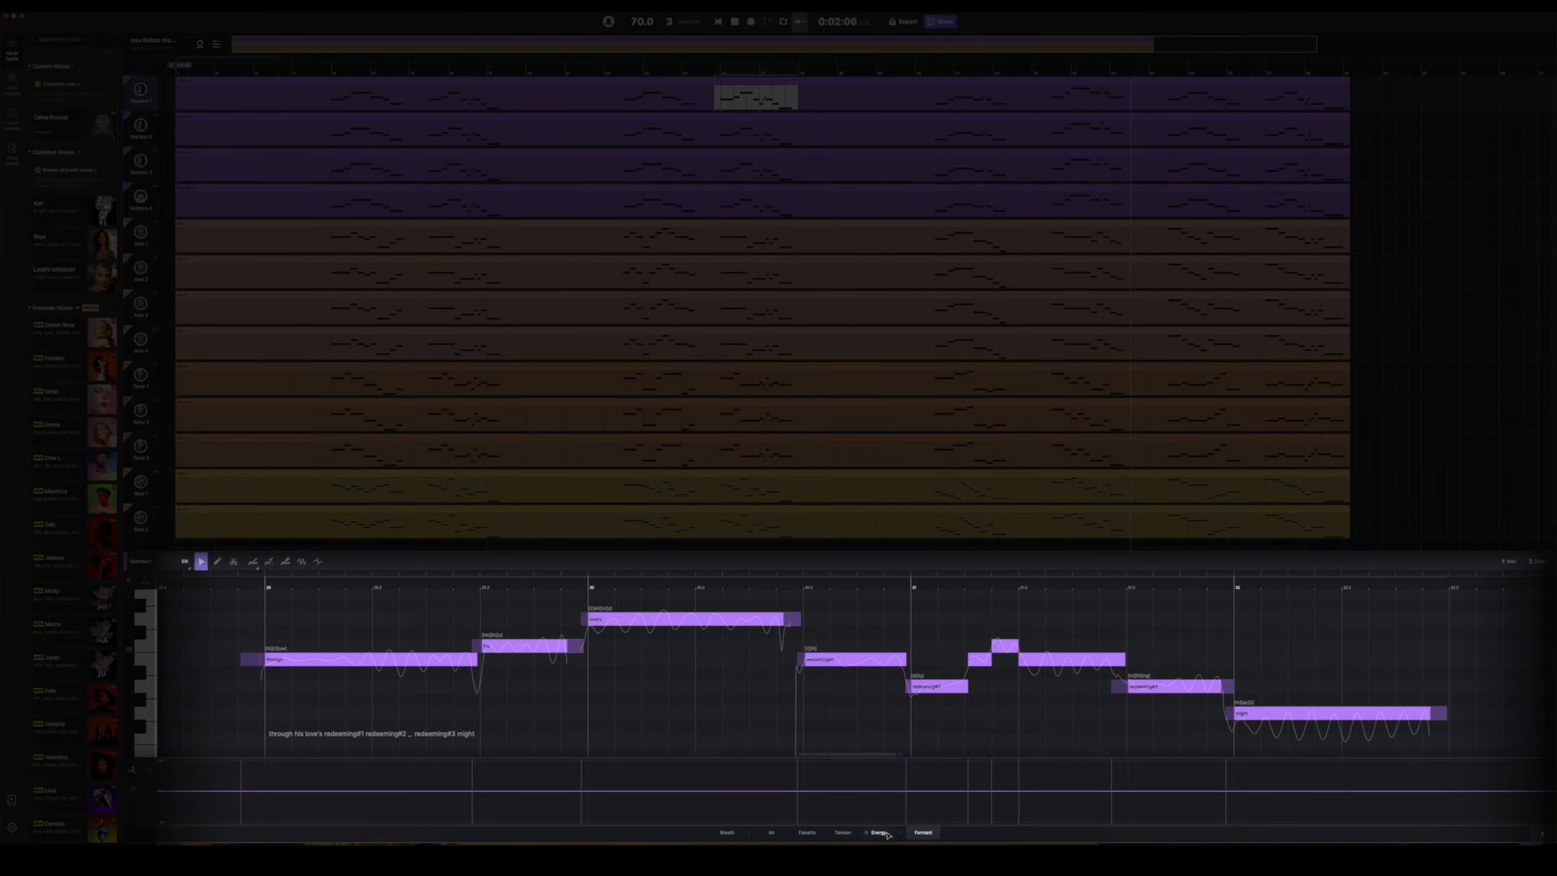
click(881, 833)
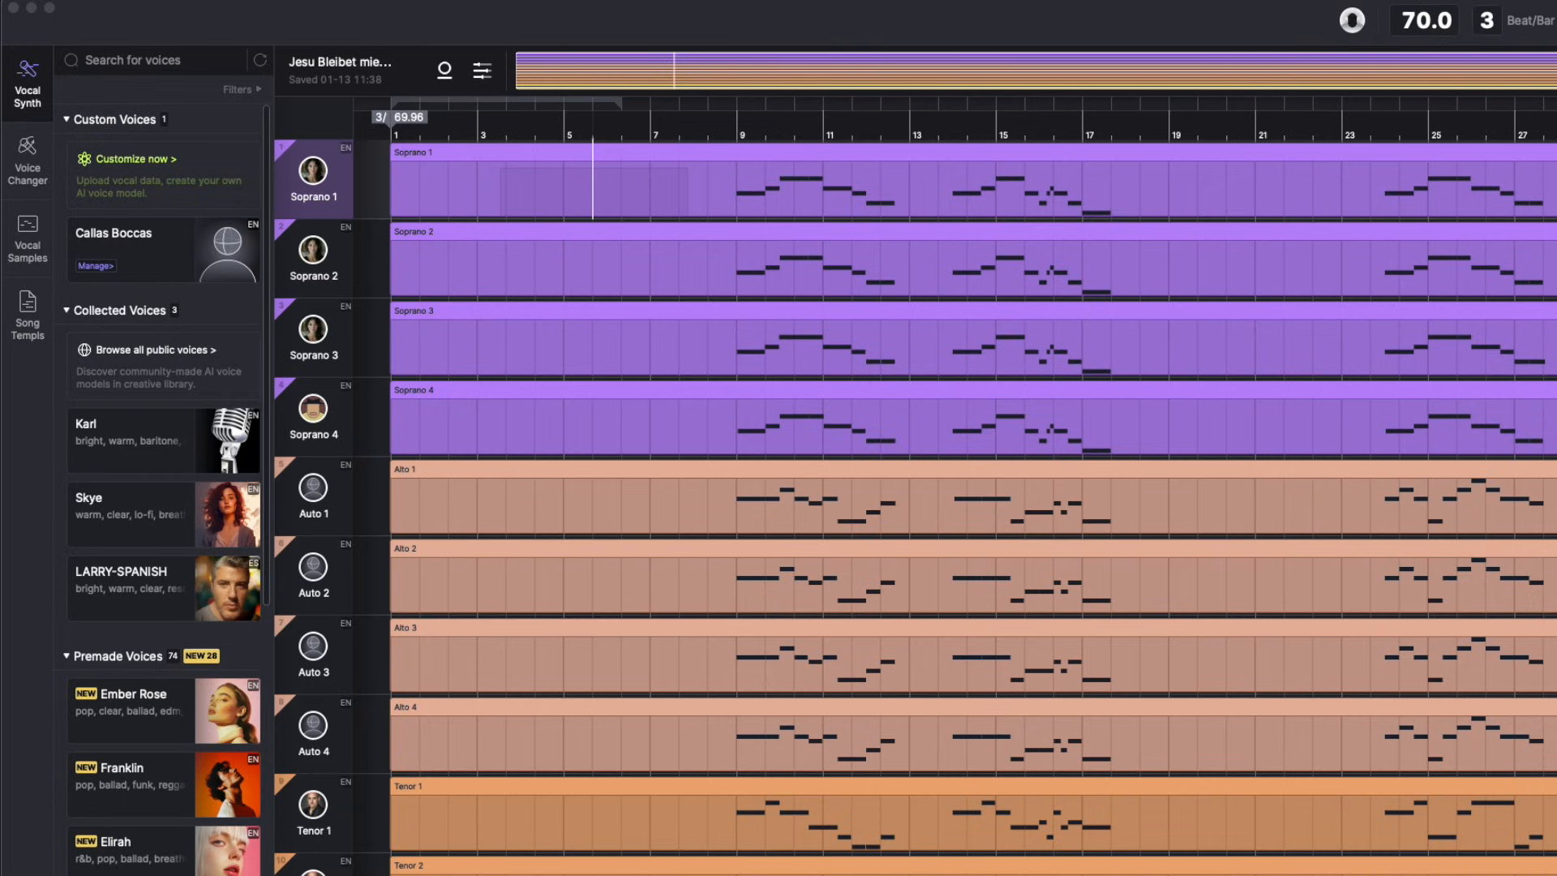
Step: Review the voice blend settings of the Soprano 1, Soprano 2, Soprano 3 and Soprano 4 tracks one after another
click(285, 193)
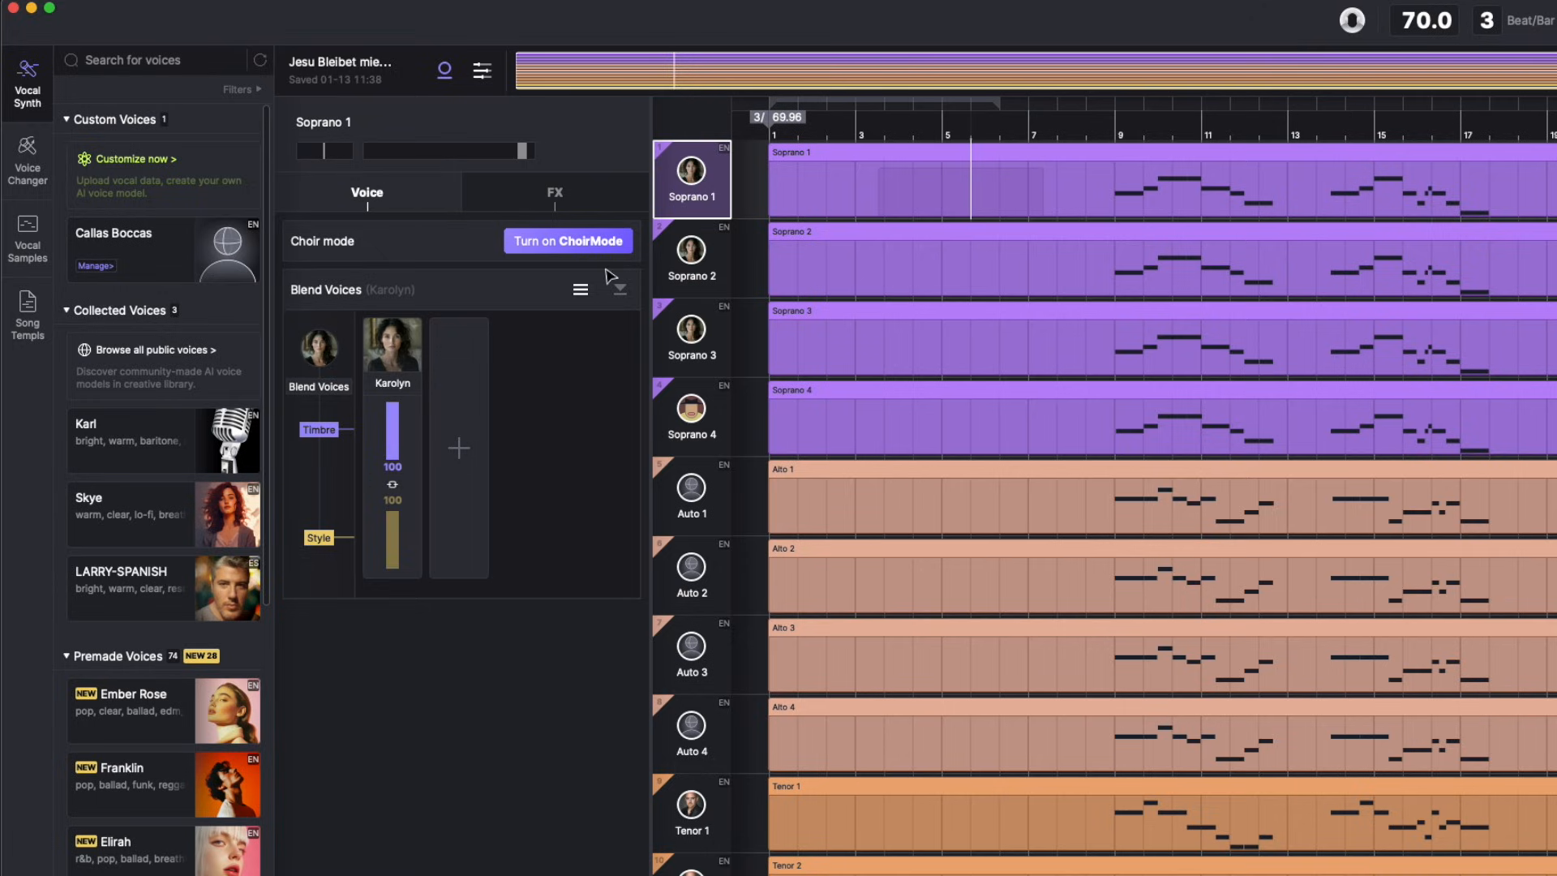
click(670, 270)
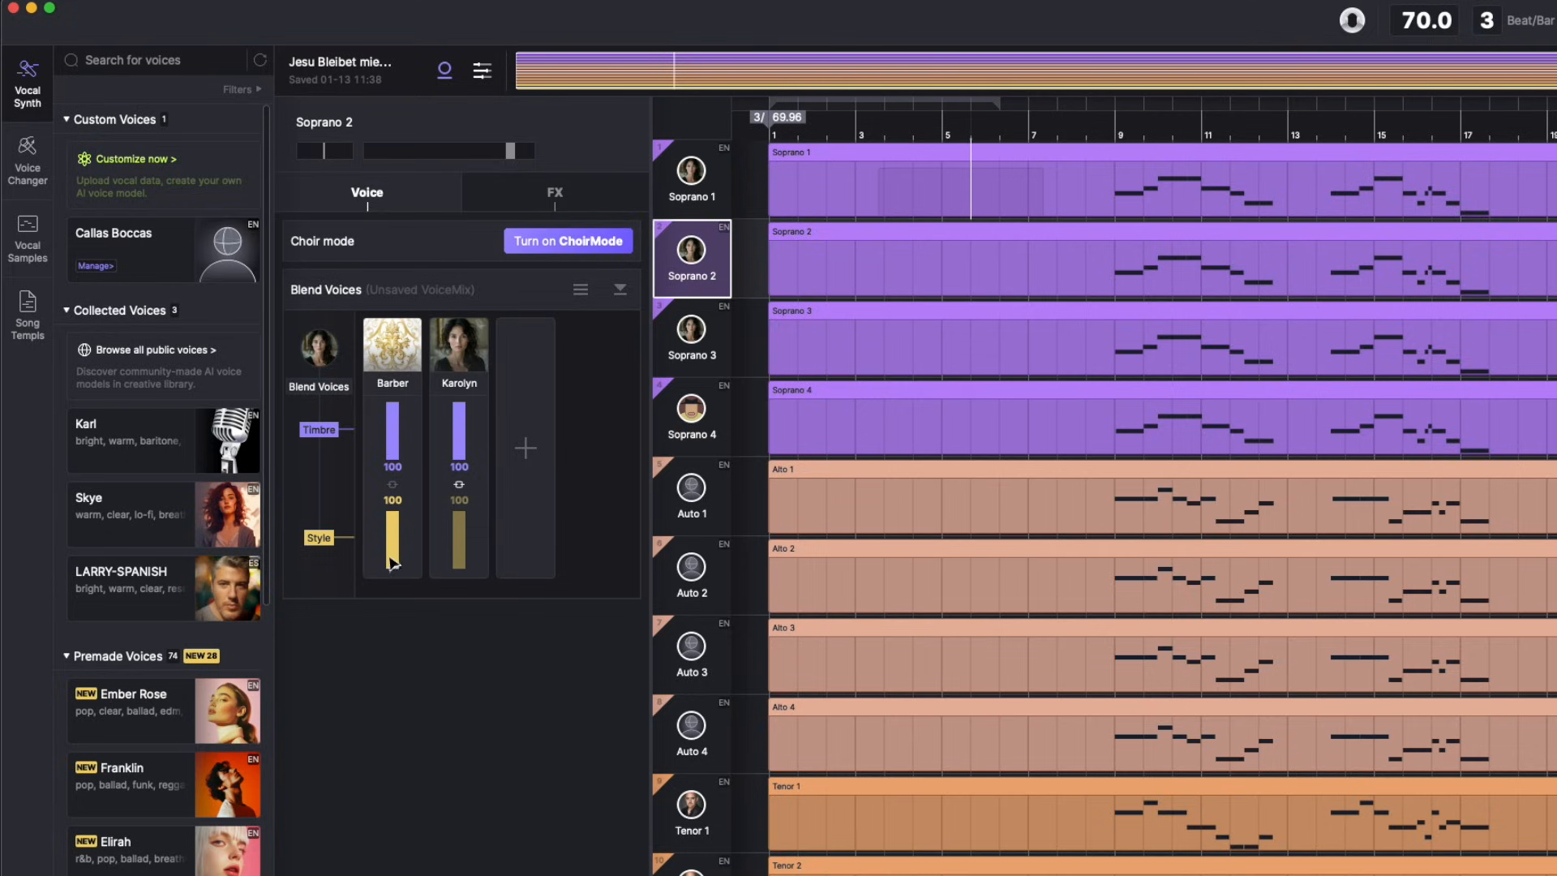
click(670, 339)
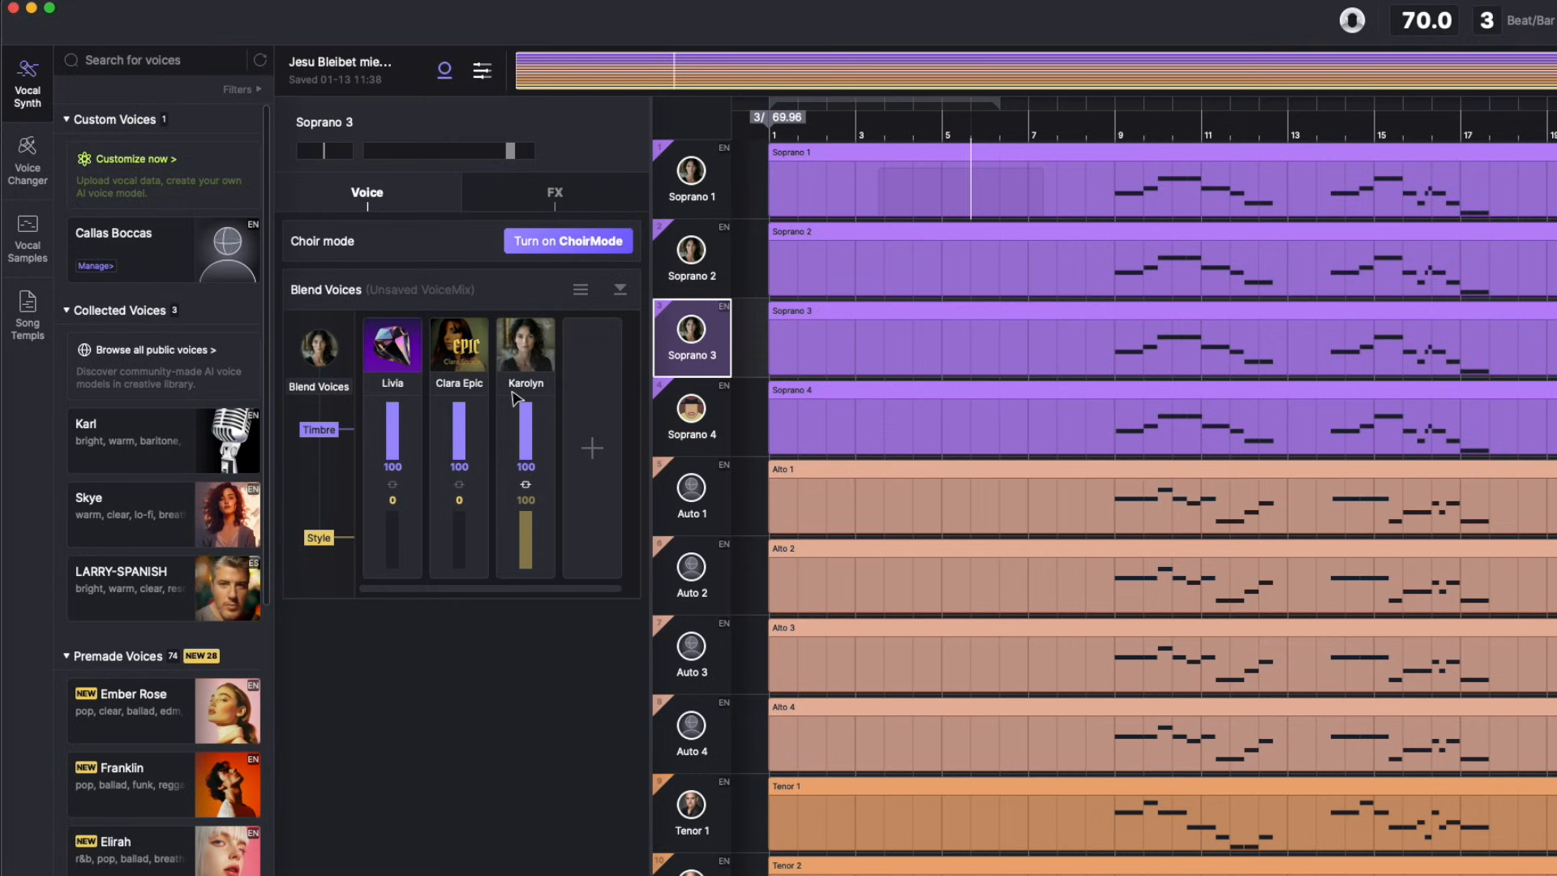
click(664, 417)
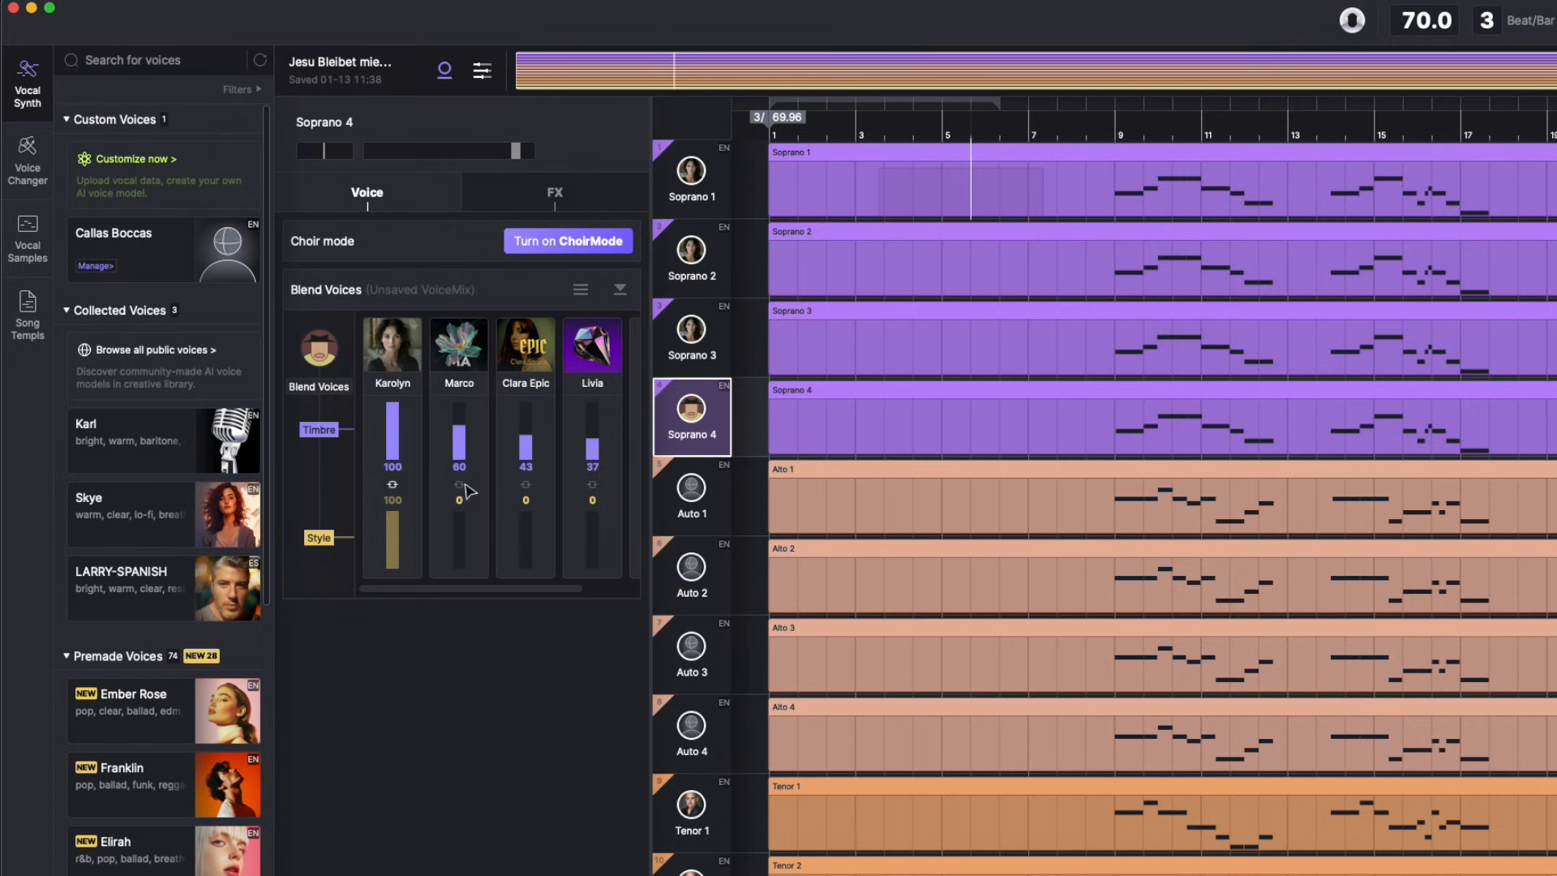
Step: Review the voice blend settings of the four alto tracks, Auto 1 through Auto 4
click(666, 513)
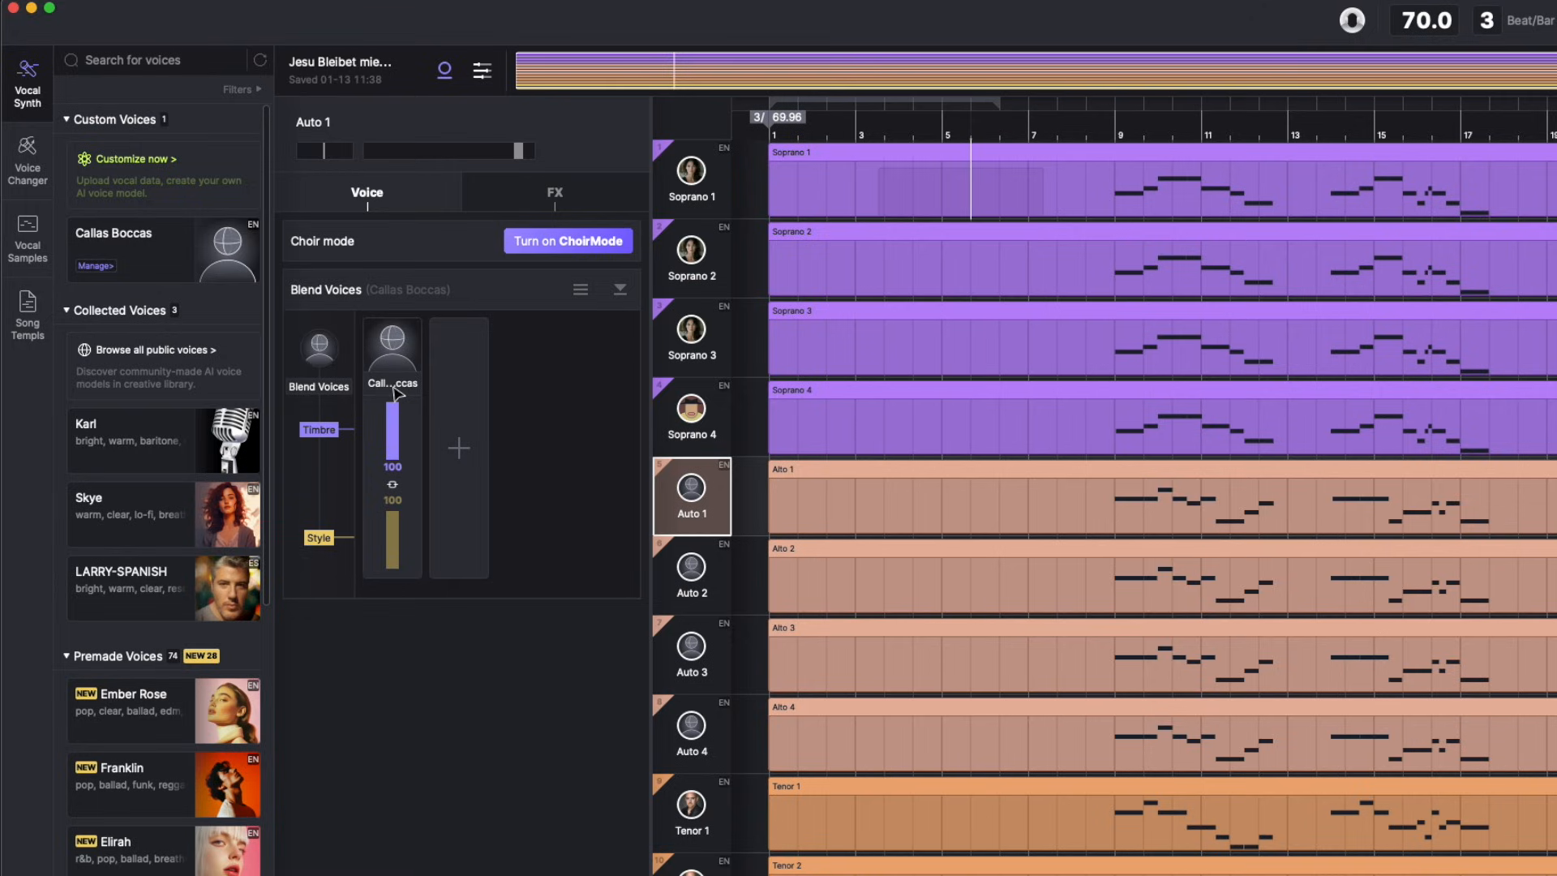
mouse_move(141, 258)
mouse_move(664, 589)
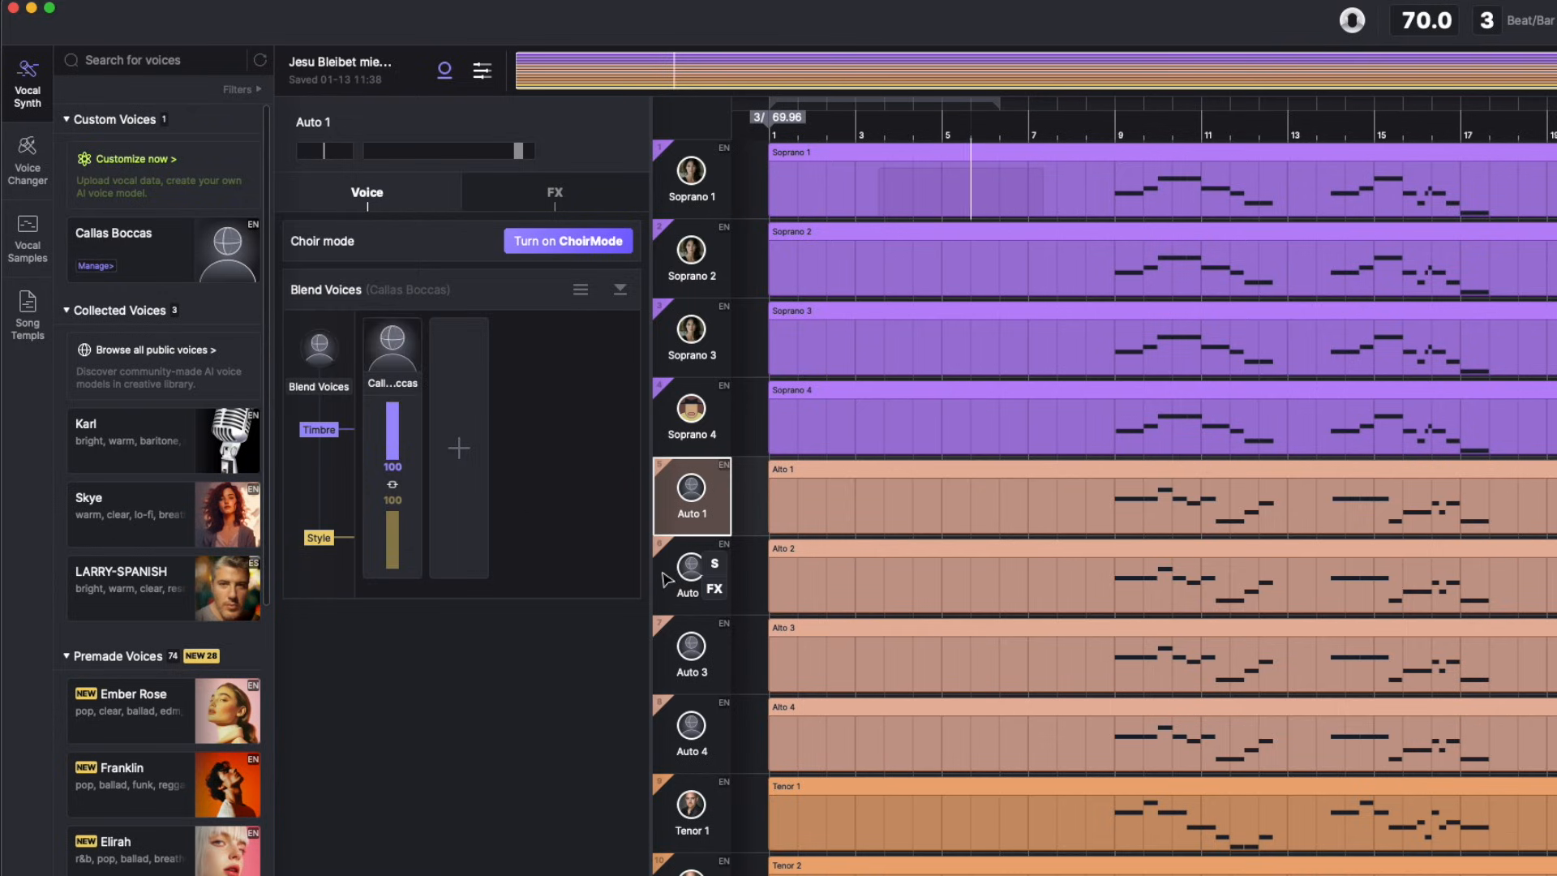
click(668, 578)
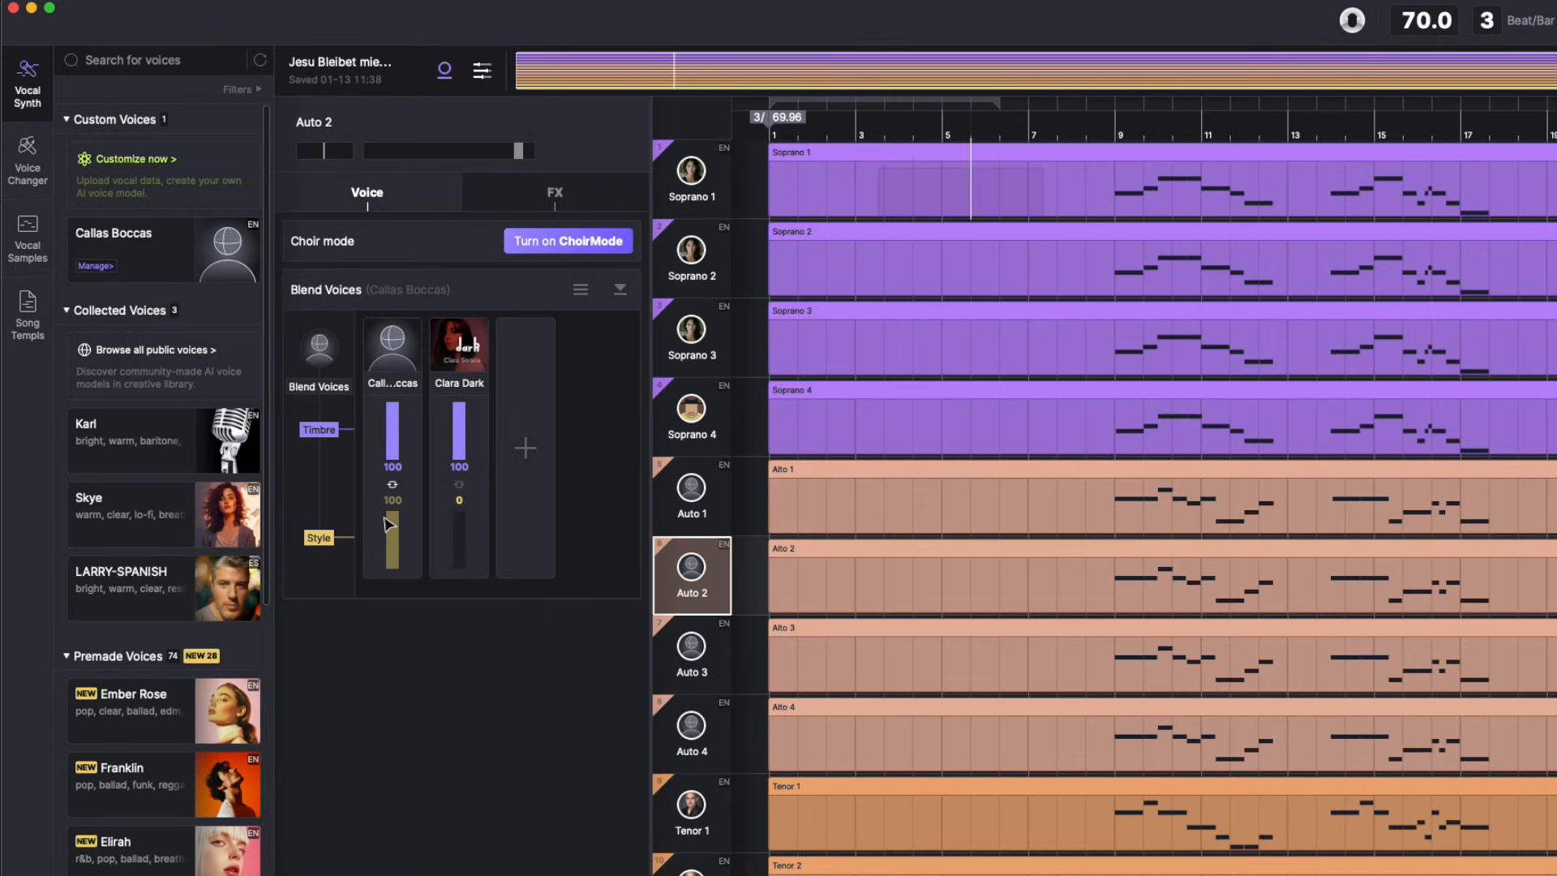
click(673, 656)
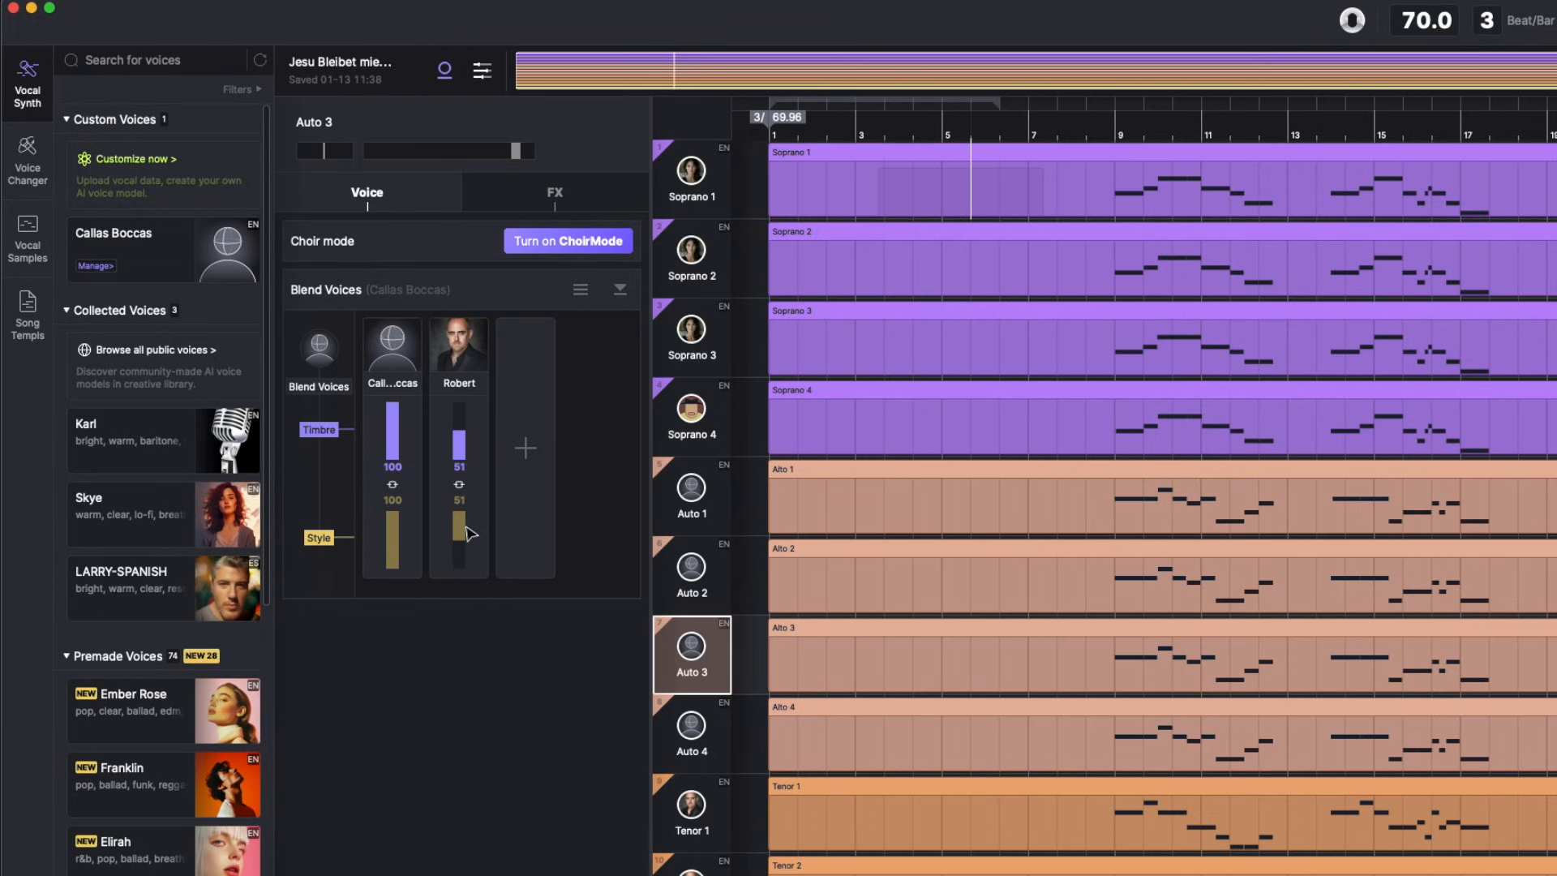
click(664, 743)
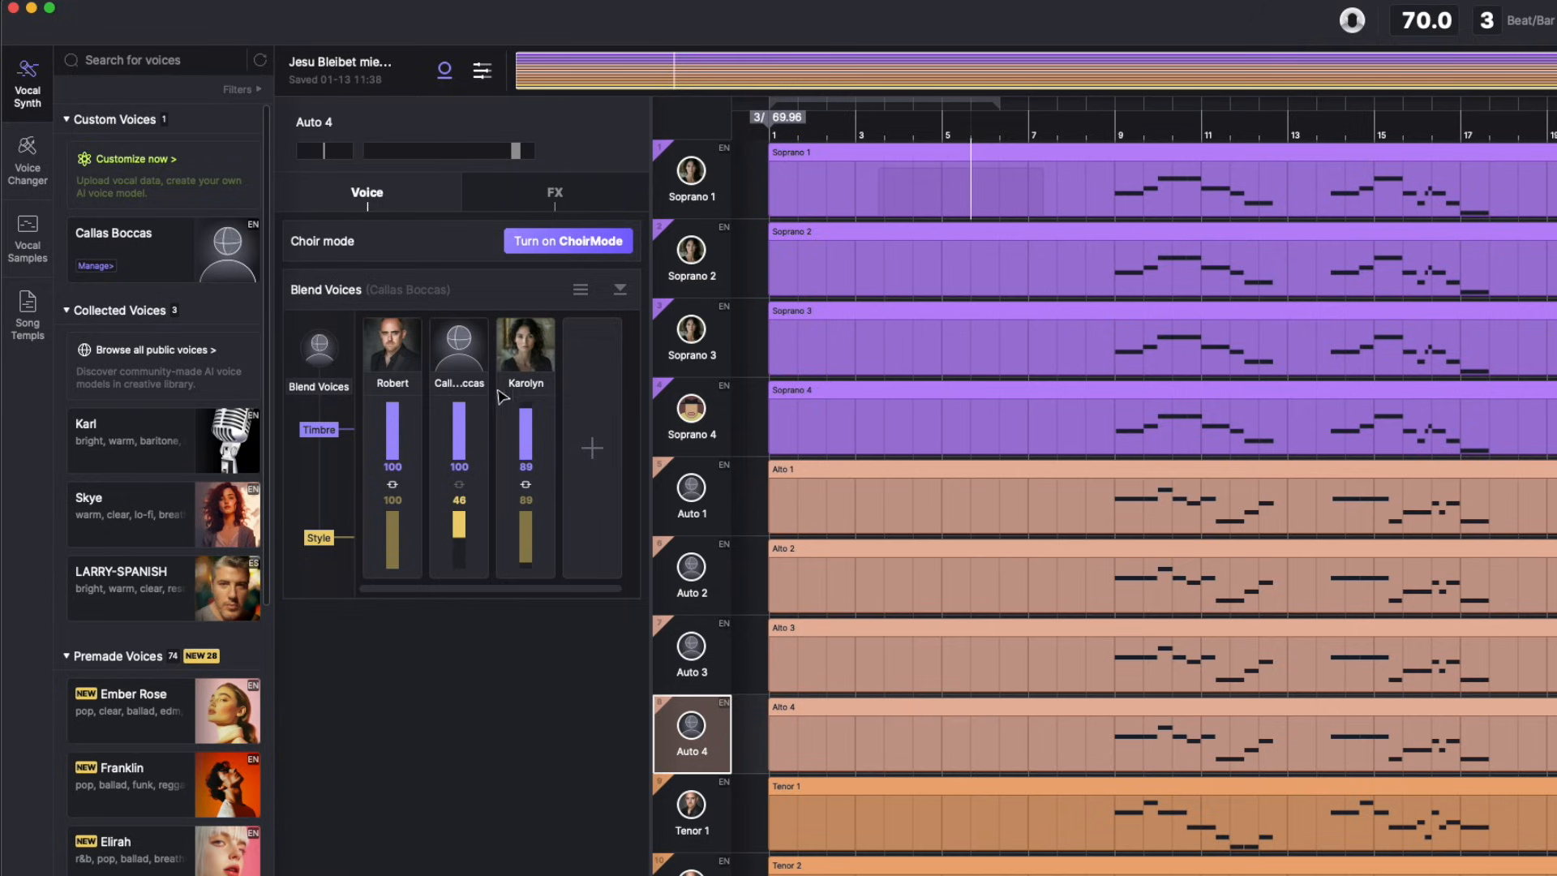
Step: Review the voice blend settings of the Tenor 1 to 3 and Bass 1 to 2 tracks
click(678, 831)
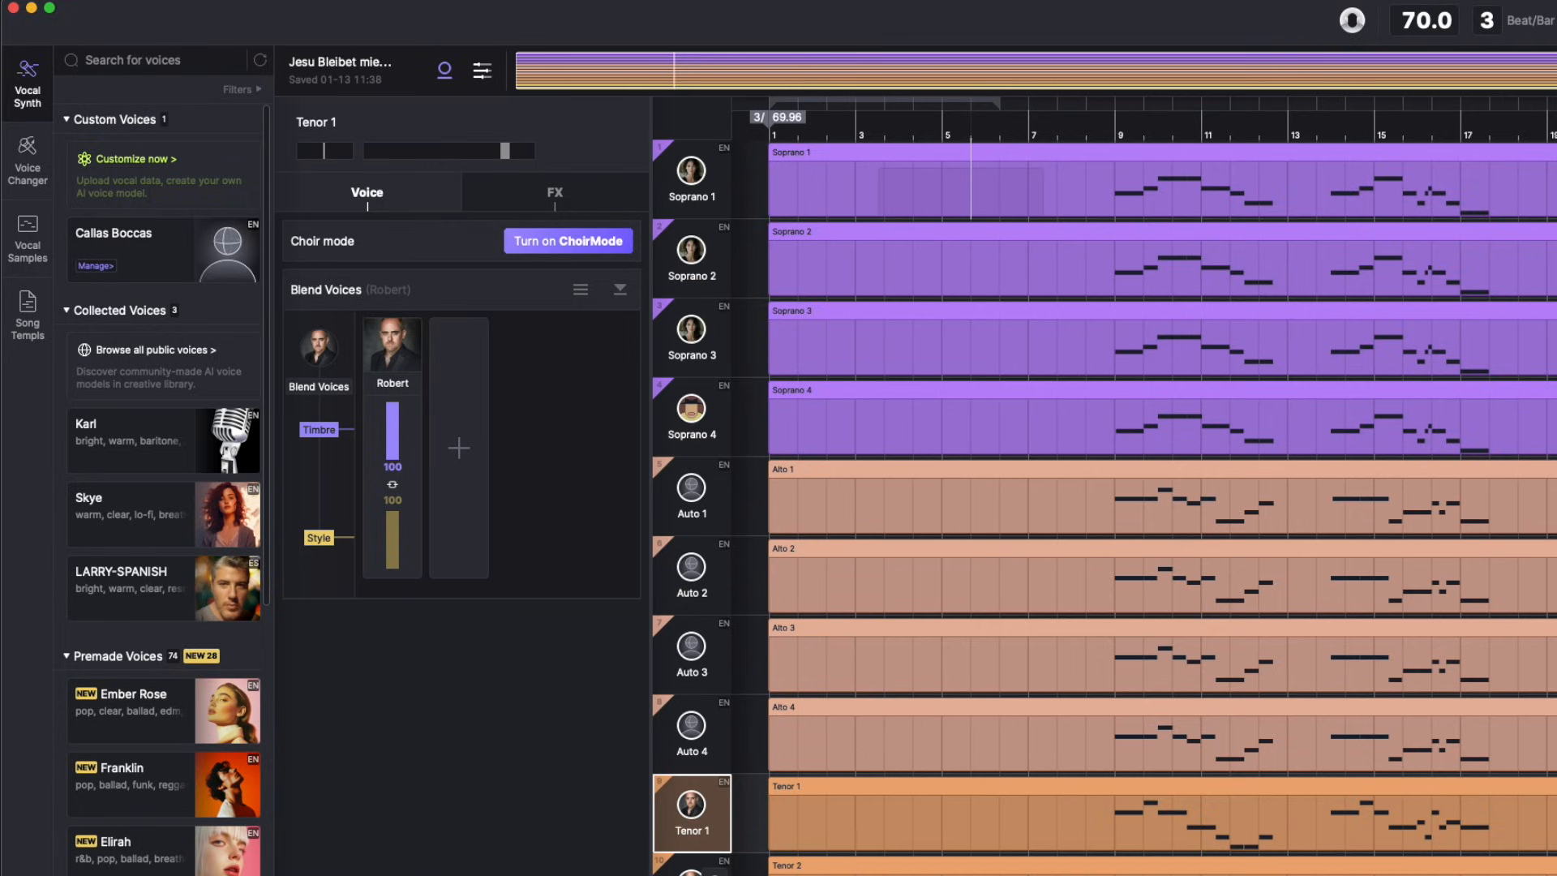
click(689, 870)
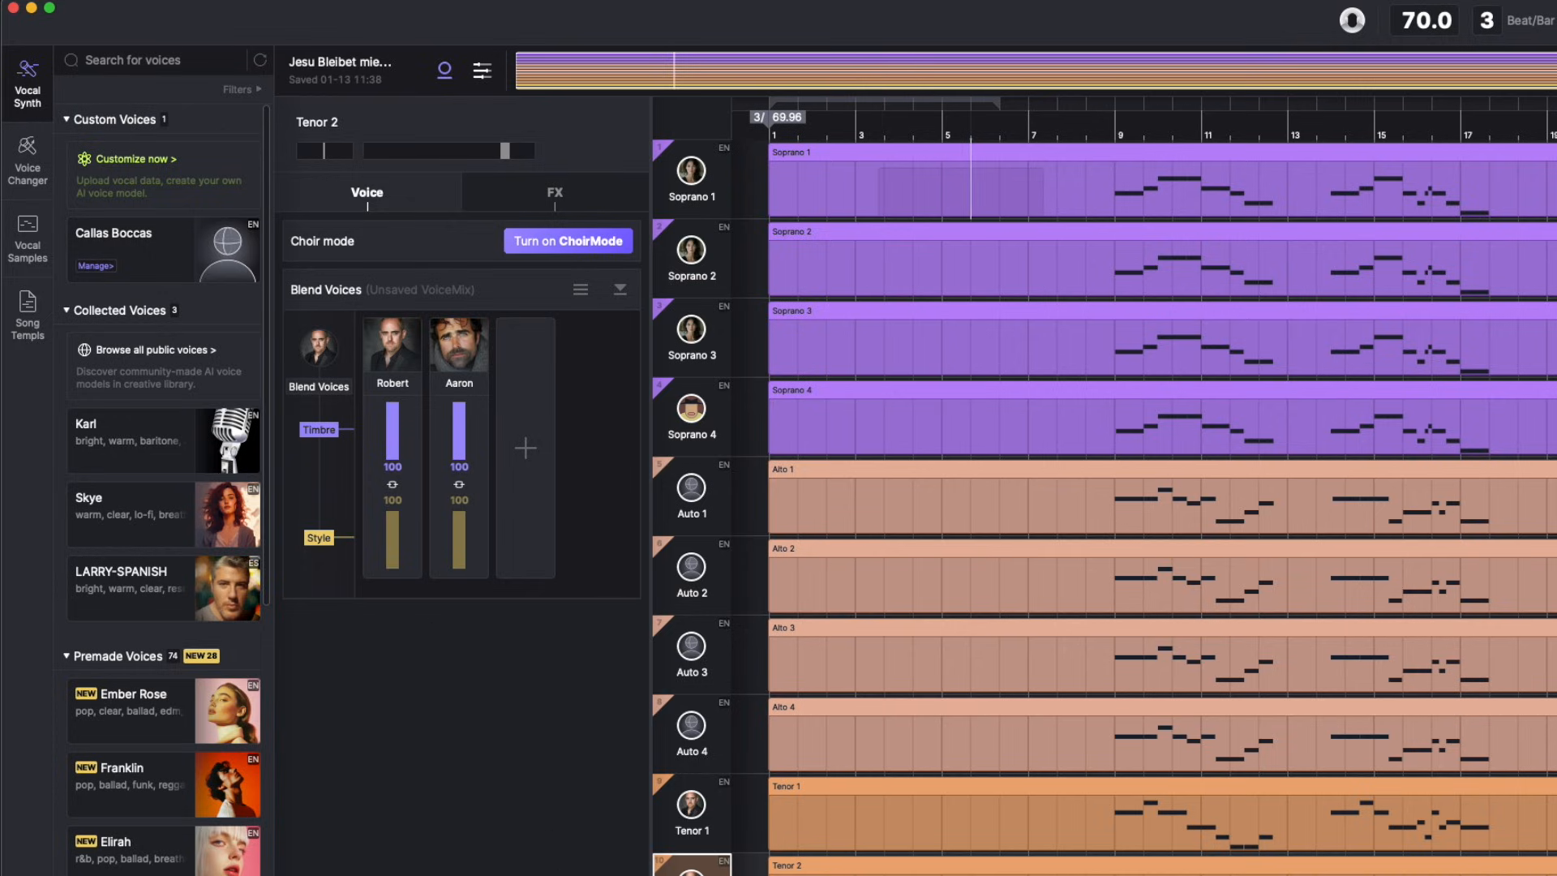
click(691, 875)
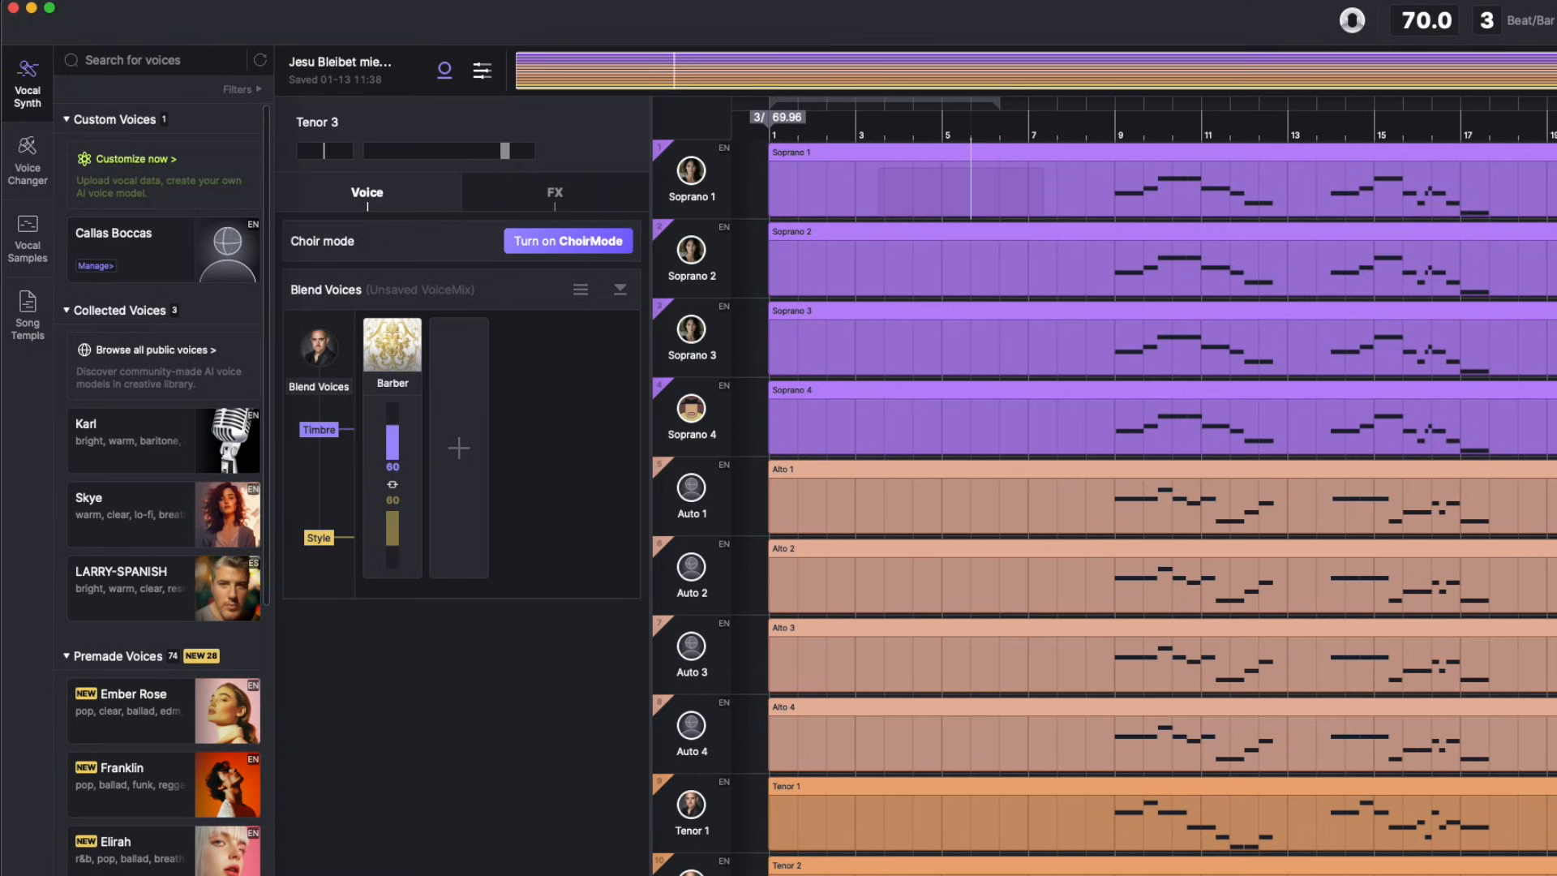
click(692, 875)
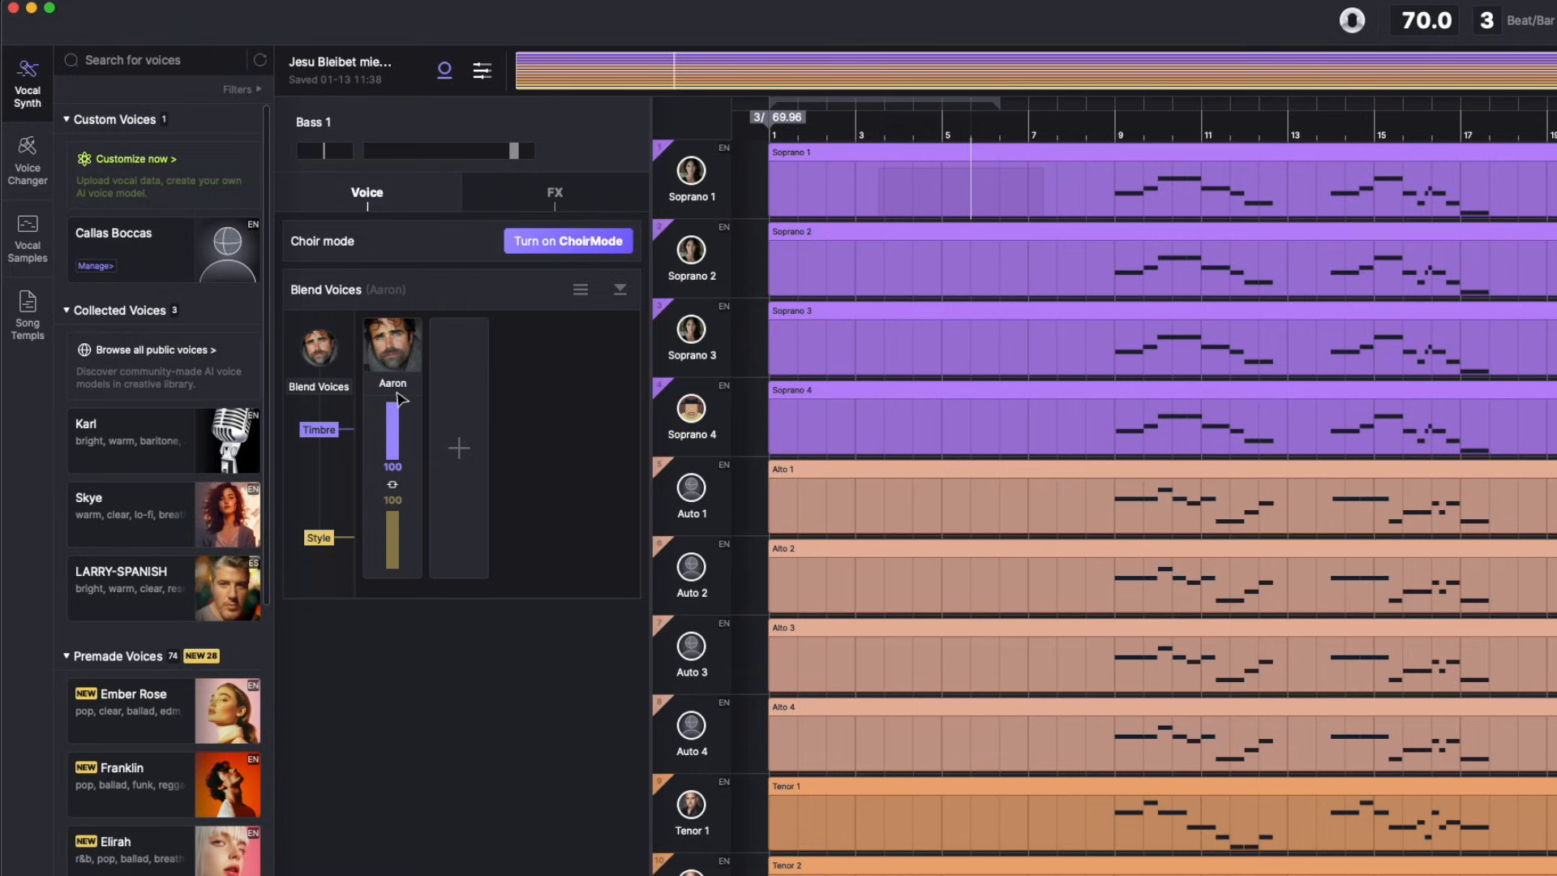
click(692, 875)
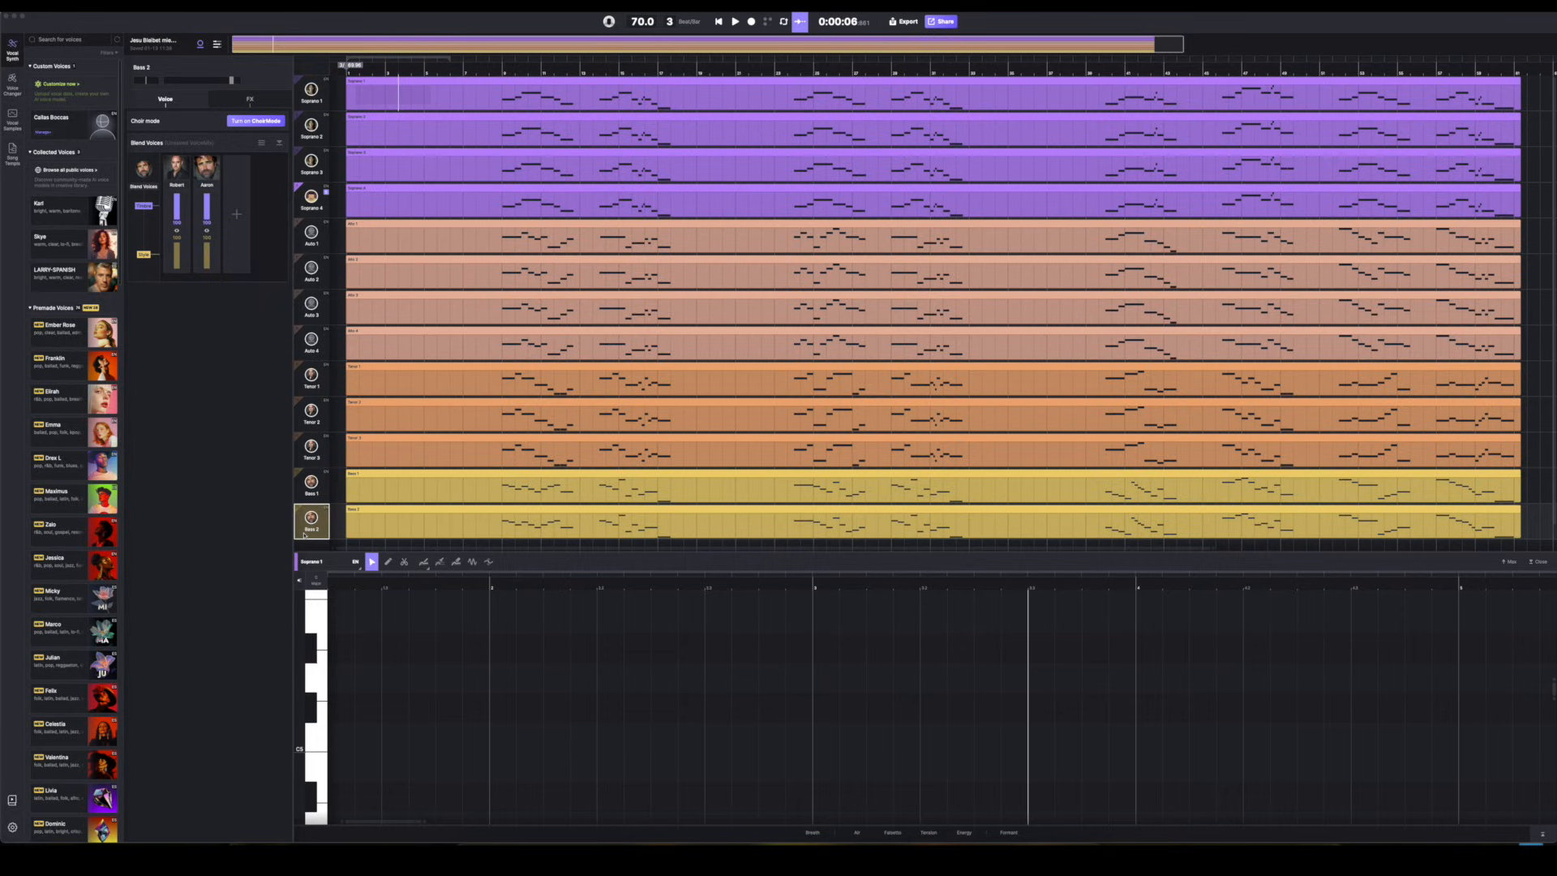
Step: Shape the vibrato of the "source" note at bar 10 on Soprano 4, adjusting its fades, amplitude to 1.0, phase to -0.3 and frequency to 6.4
drag(498, 98, 584, 108)
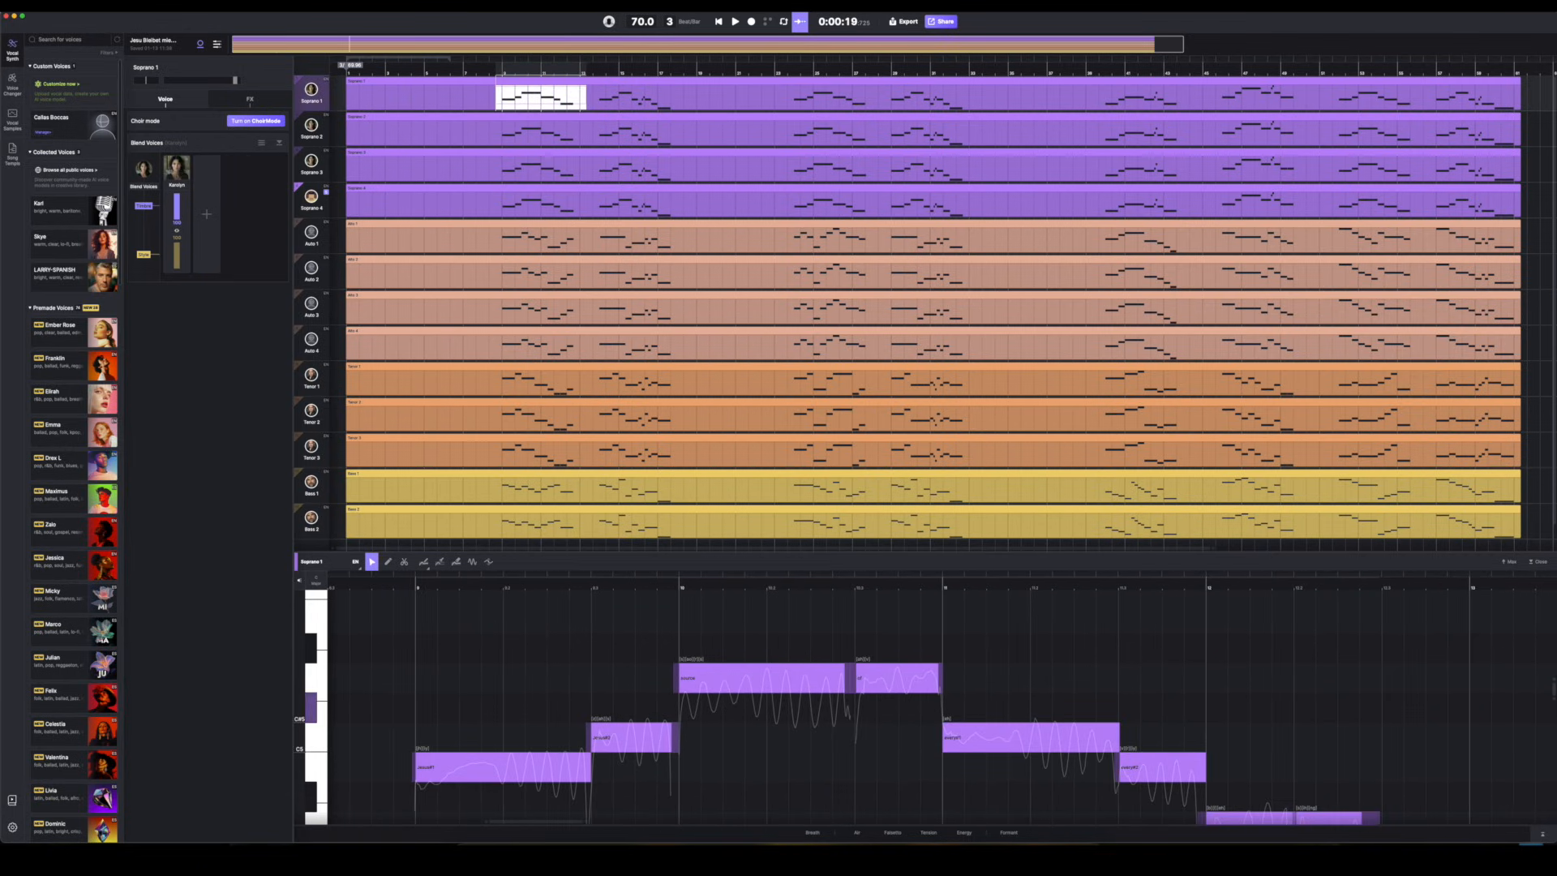
drag(1553, 700, 1554, 712)
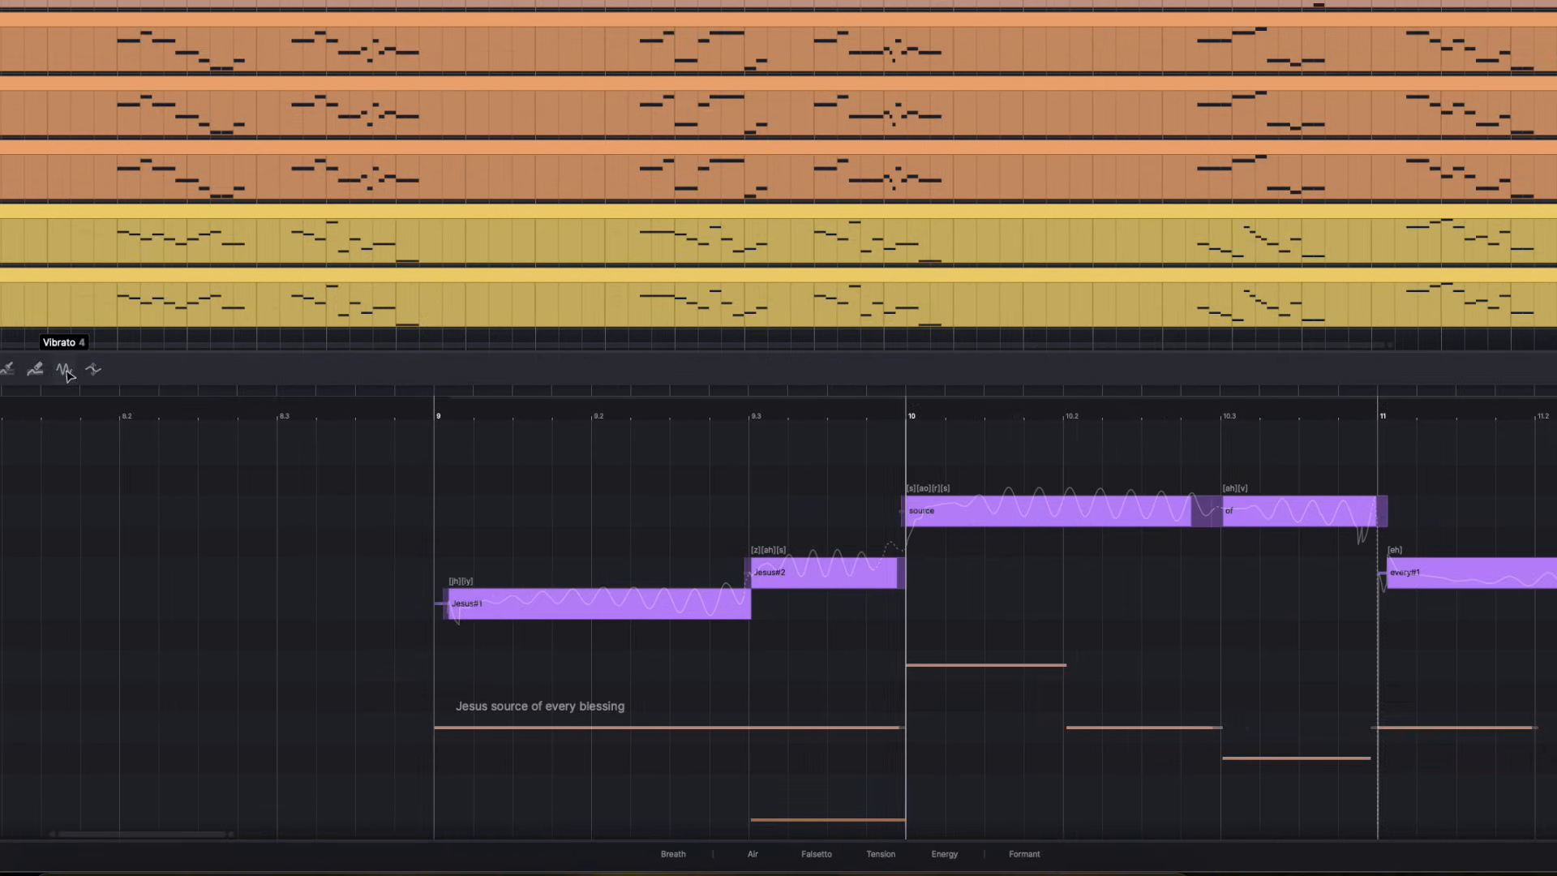
click(73, 374)
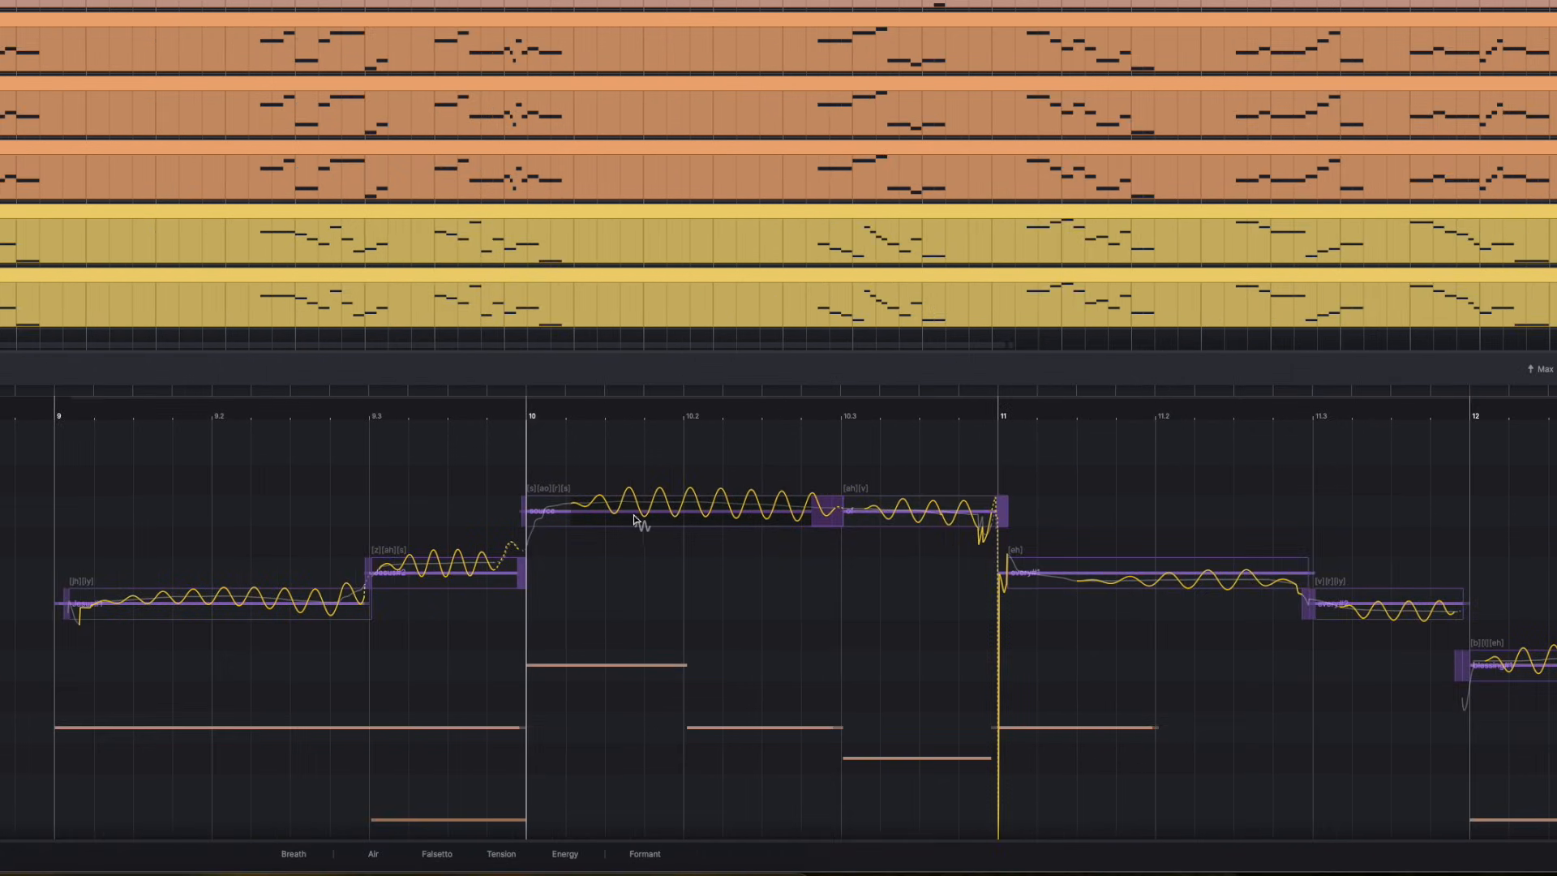
mouse_move(637, 520)
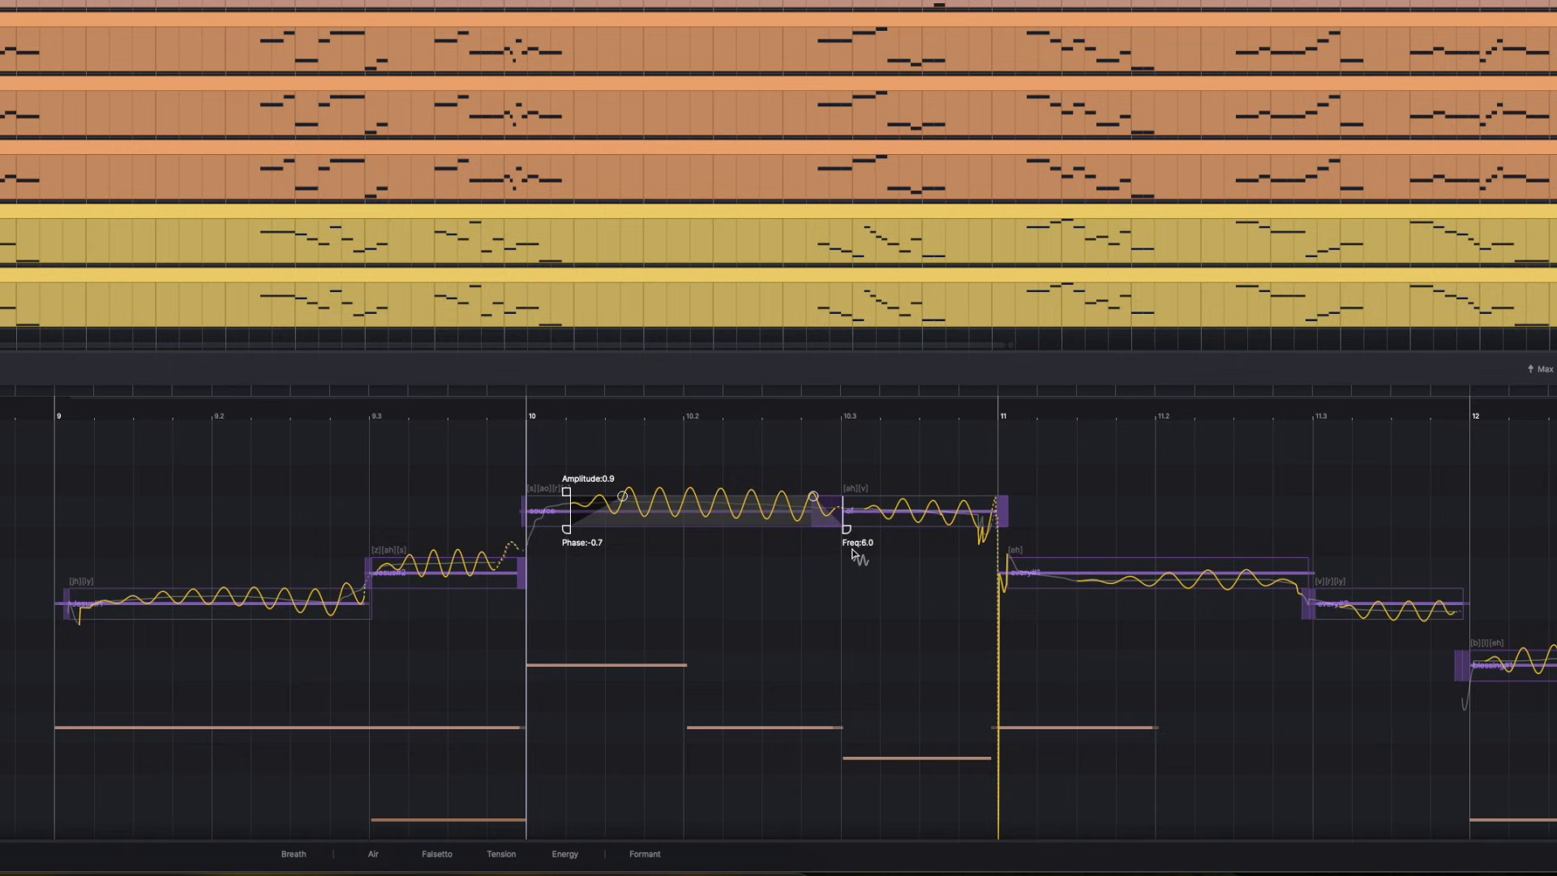
mouse_move(623, 497)
mouse_down()
mouse_move(628, 529)
mouse_move(619, 497)
mouse_up()
mouse_move(815, 500)
mouse_down()
mouse_move(809, 517)
mouse_move(810, 497)
mouse_up()
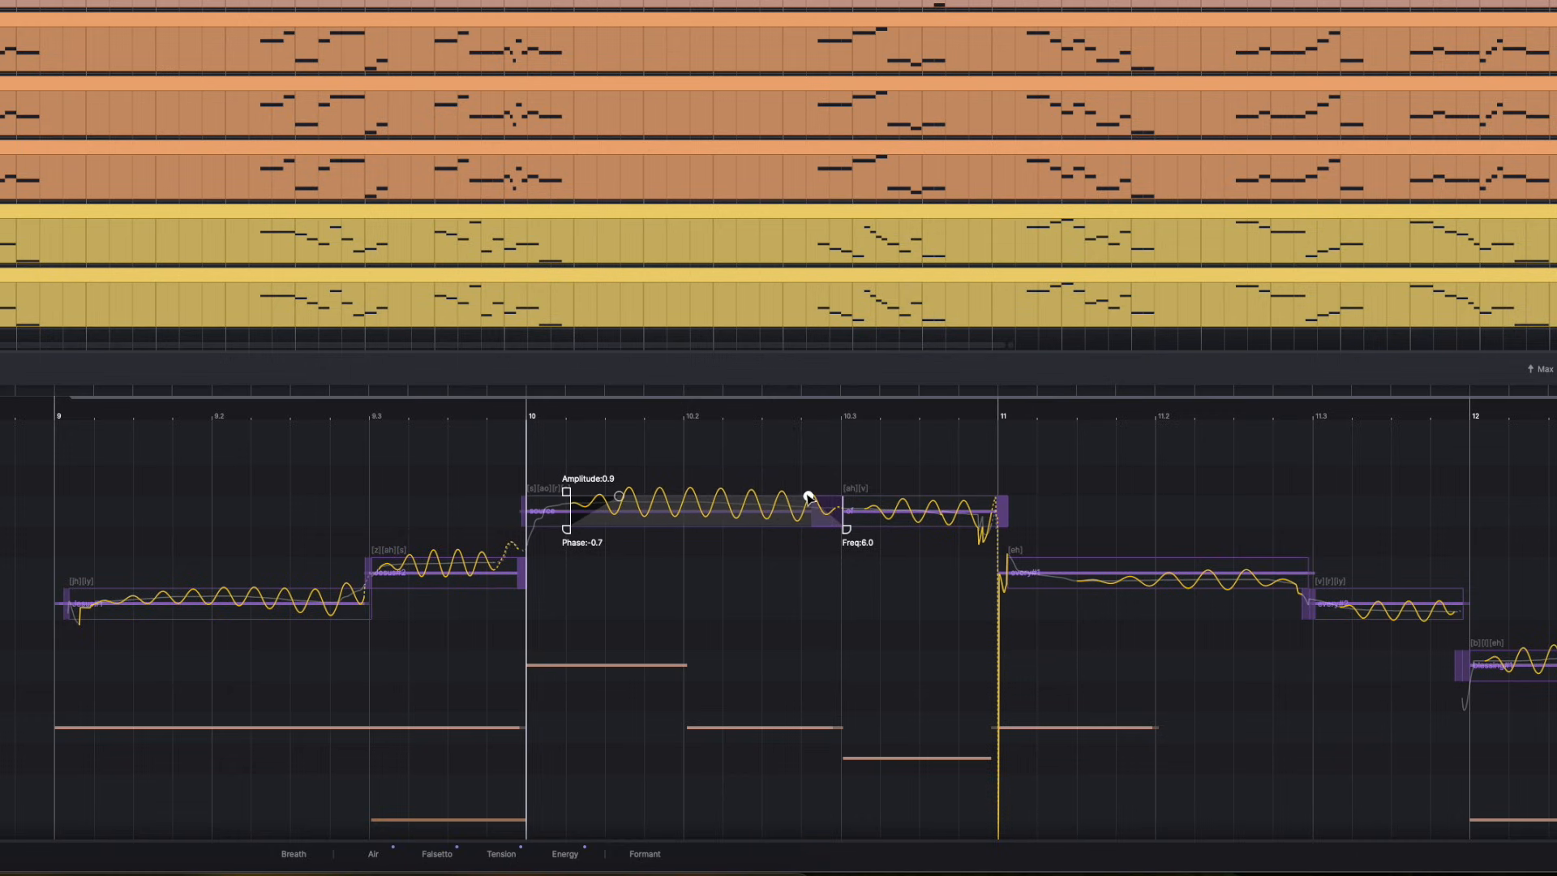
mouse_move(573, 492)
mouse_down()
mouse_move(578, 468)
mouse_move(581, 490)
mouse_up()
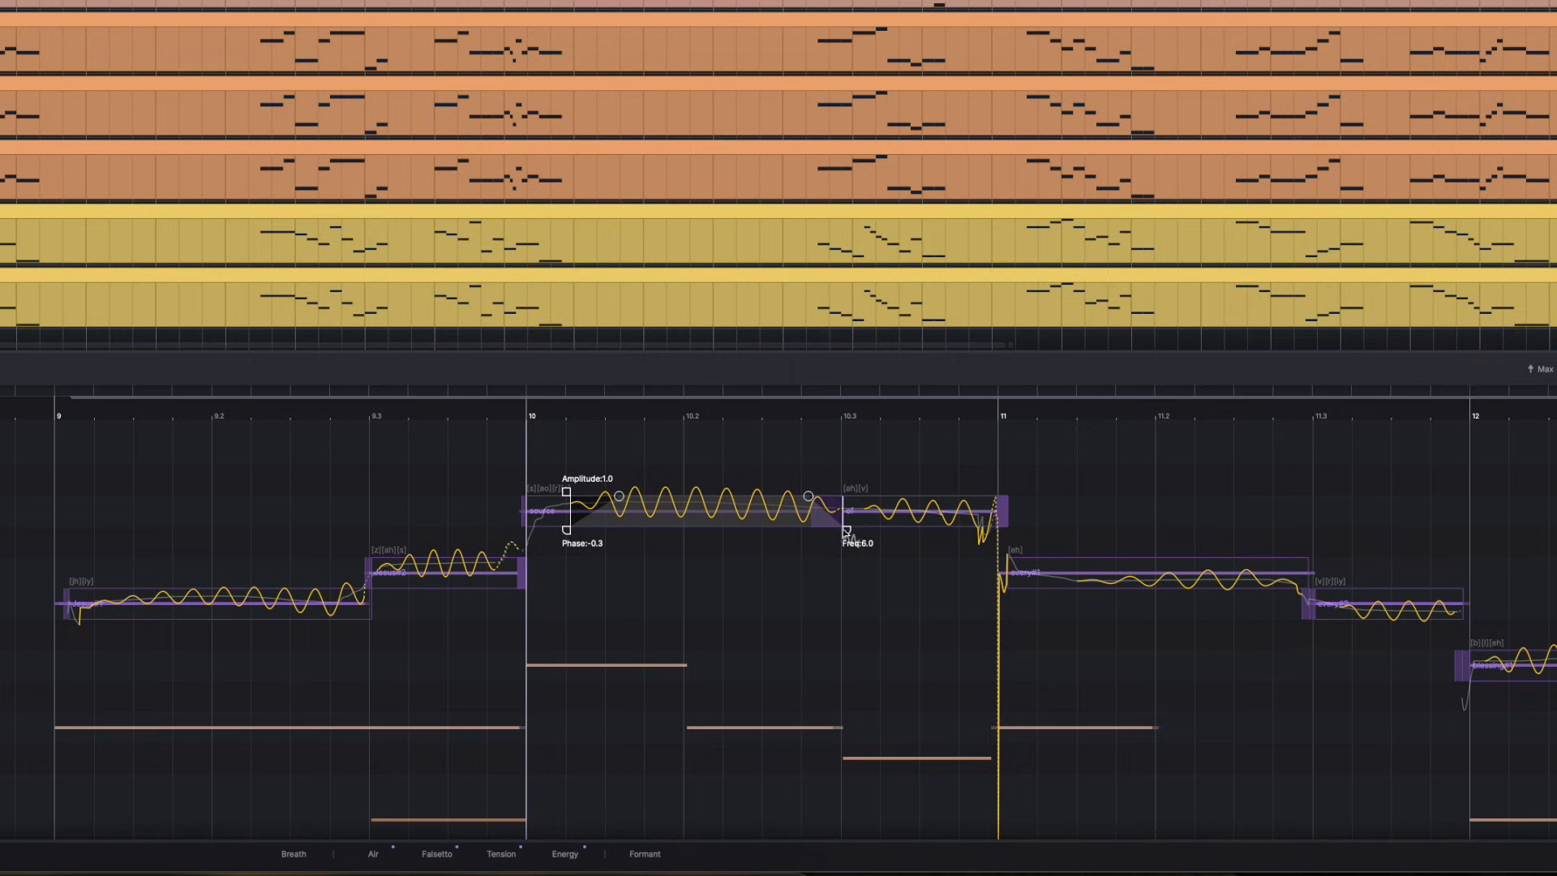
mouse_move(847, 529)
mouse_down()
mouse_move(809, 530)
mouse_move(864, 533)
mouse_move(852, 533)
mouse_up()
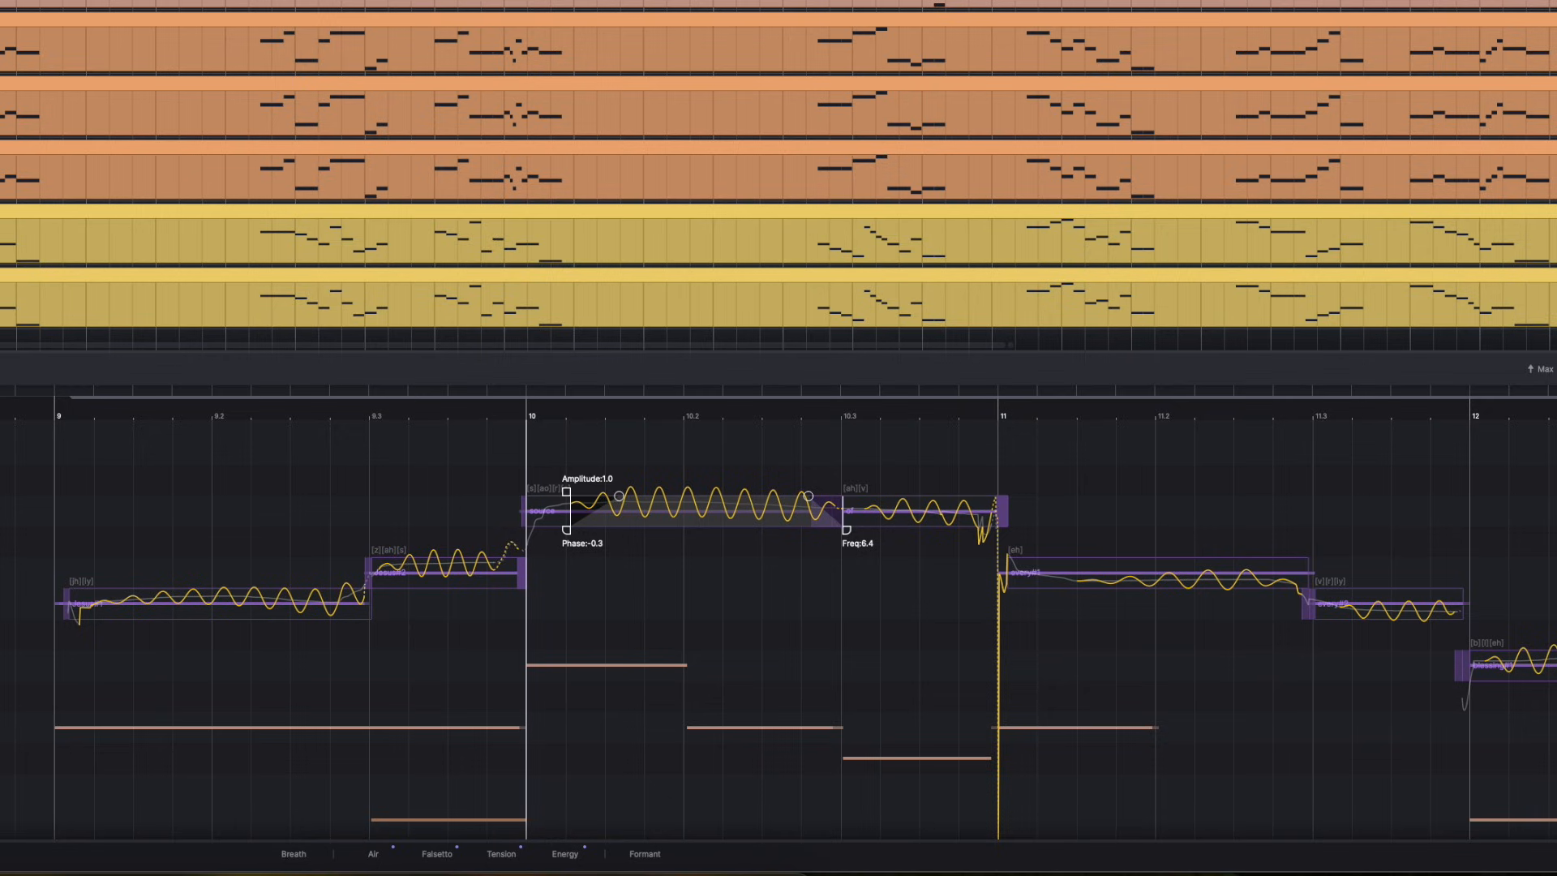
Step: Draw a nearly level pitch curve across the "source" note and into the start of "of"
key(3)
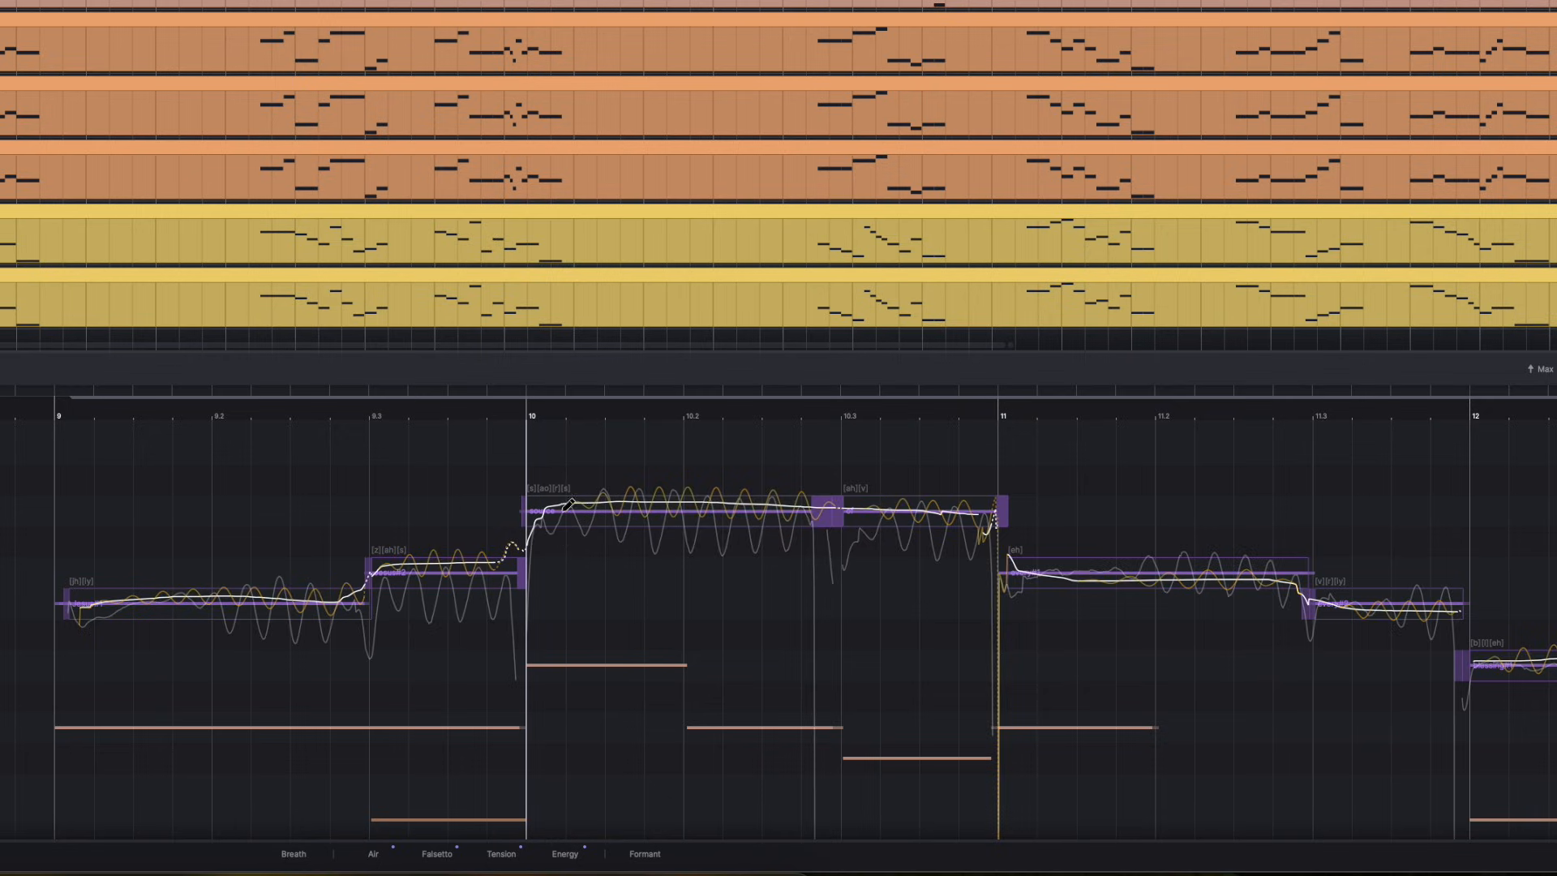
mouse_move(557, 505)
mouse_down()
mouse_move(700, 523)
mouse_move(851, 502)
mouse_up()
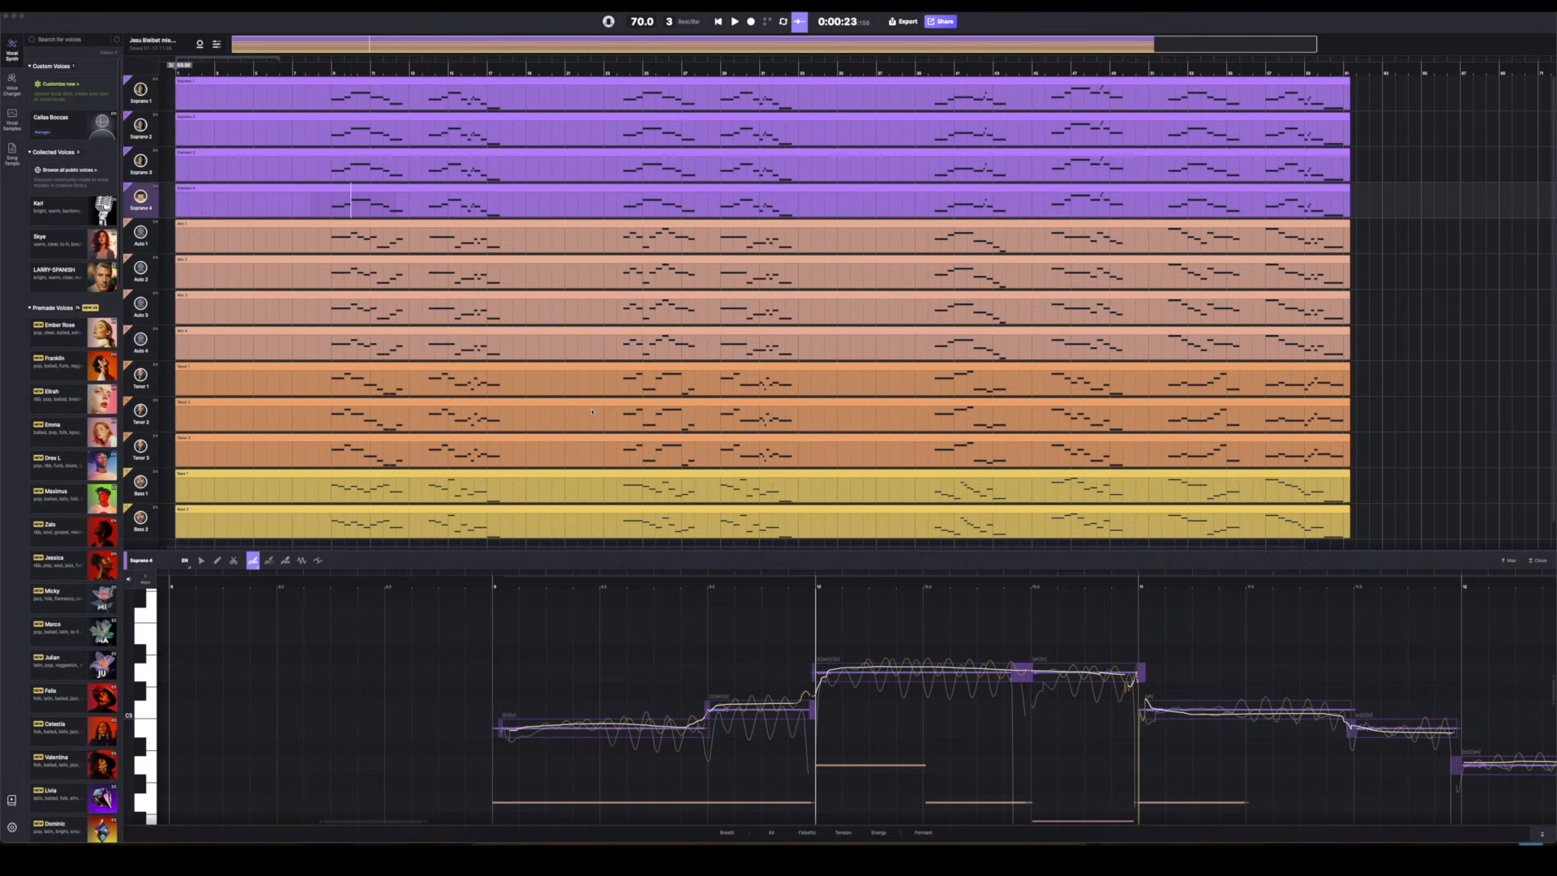
Step: Show the Energy curve for Soprano 1's first two phrases, enlarging the note editor and the parameter area
click(880, 834)
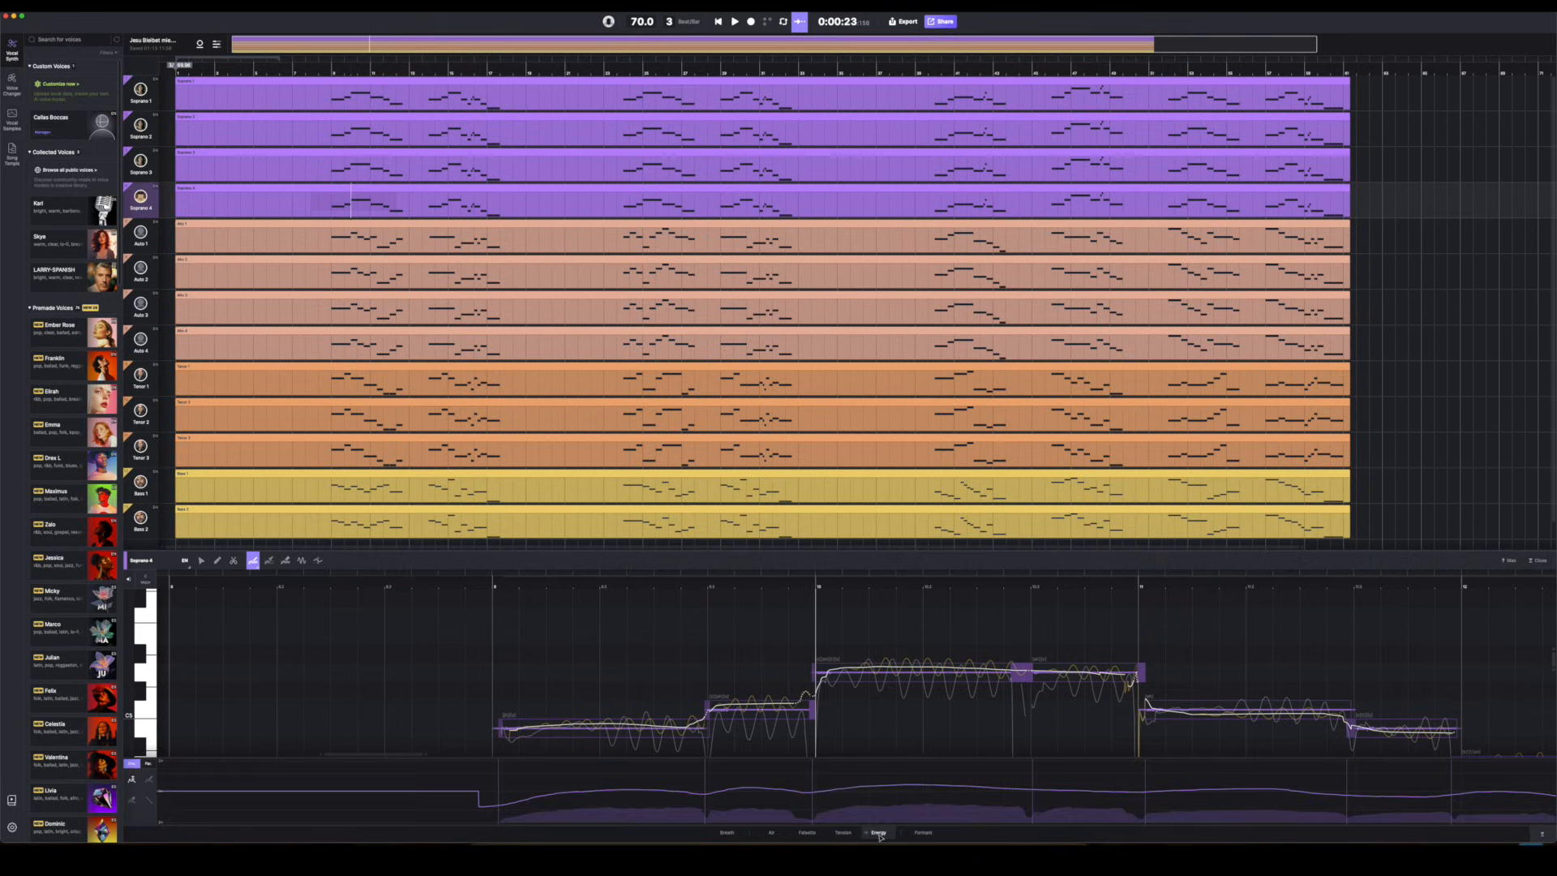
click(328, 95)
drag(328, 95, 520, 98)
drag(635, 550, 635, 214)
drag(715, 763, 704, 502)
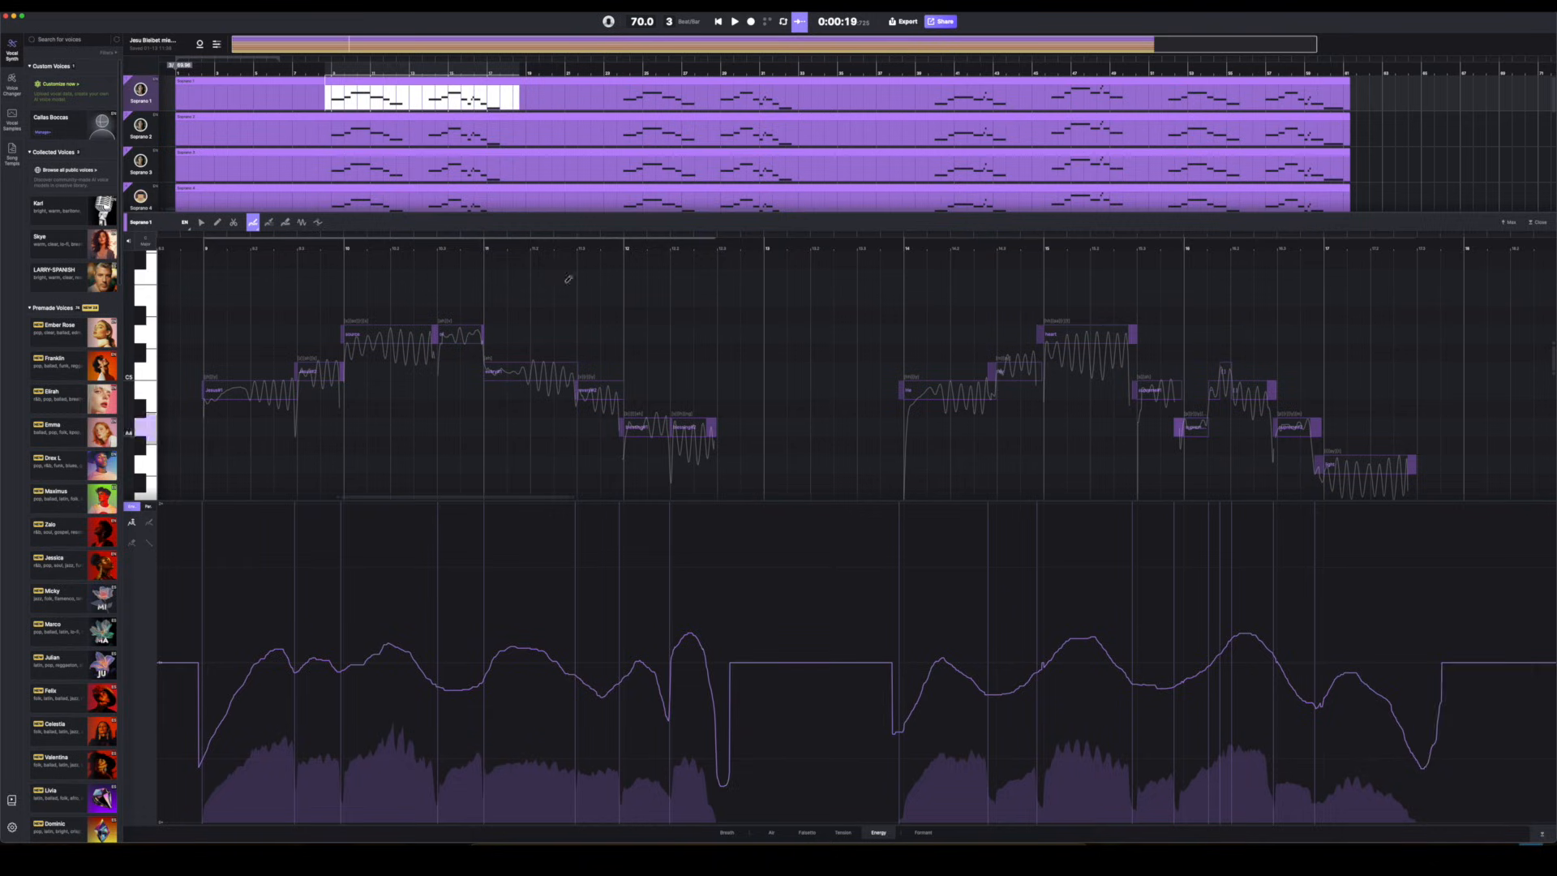
Step: Examine the Energy curve of Soprano 1's third and fourth phrases, then return to the first two phrases
click(617, 99)
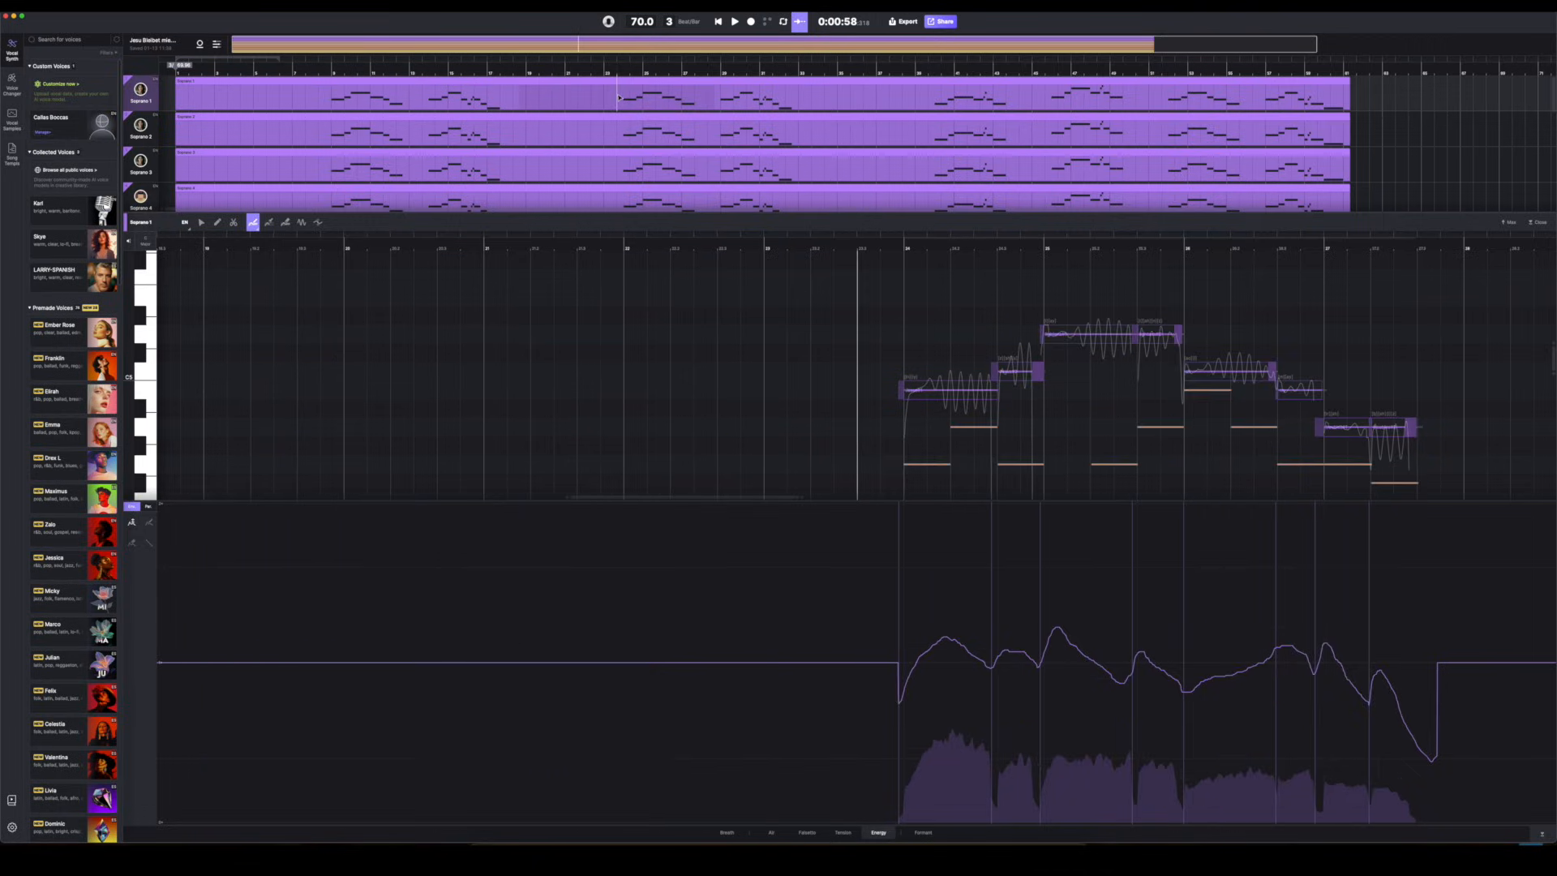
drag(618, 98, 800, 108)
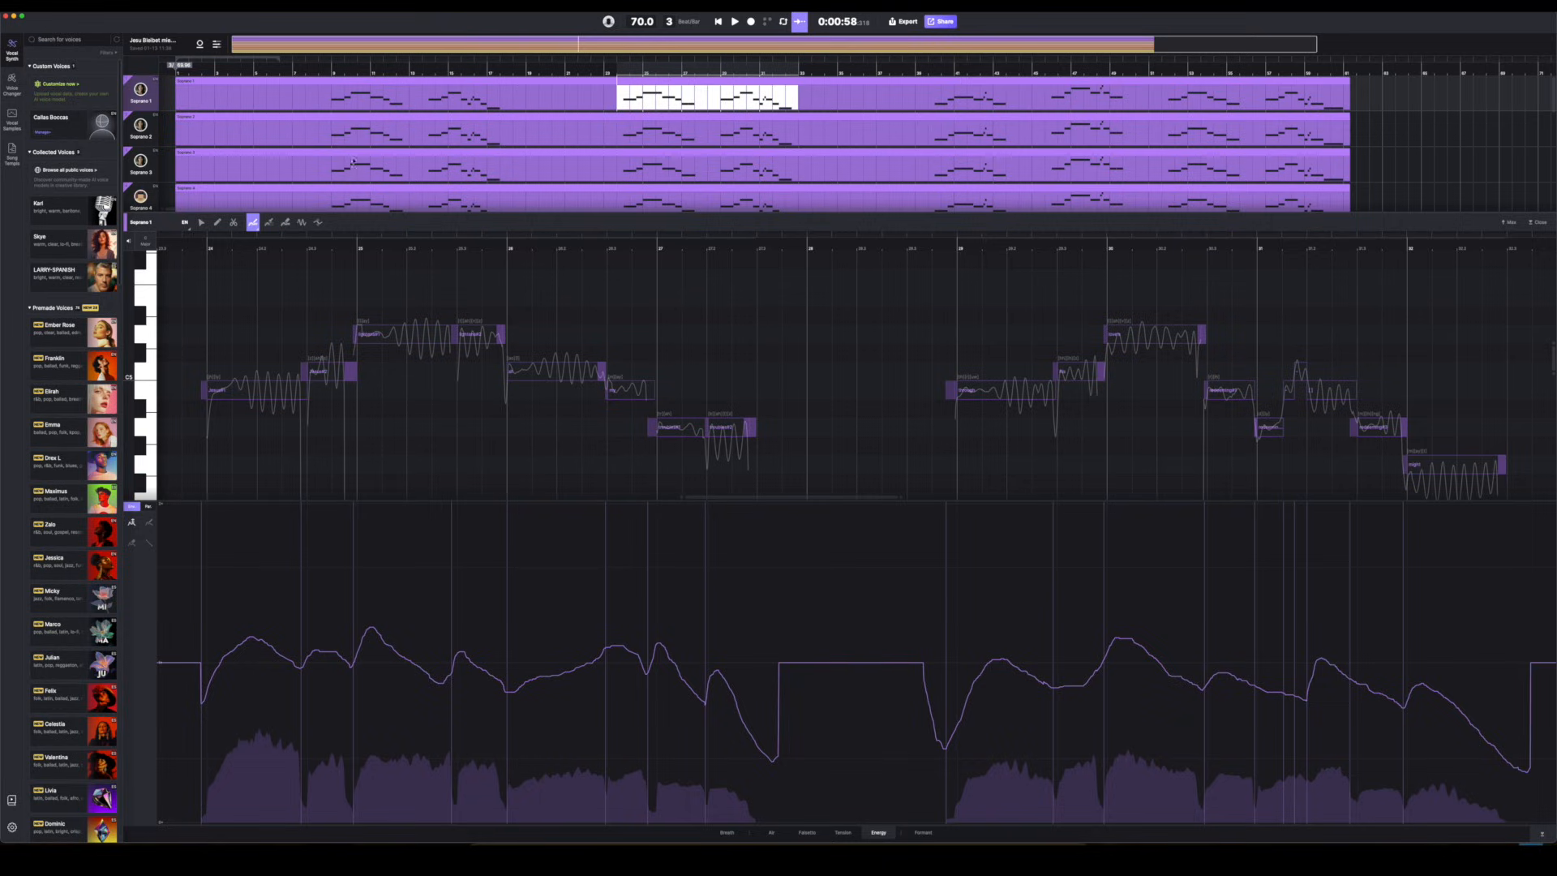
drag(320, 98, 511, 107)
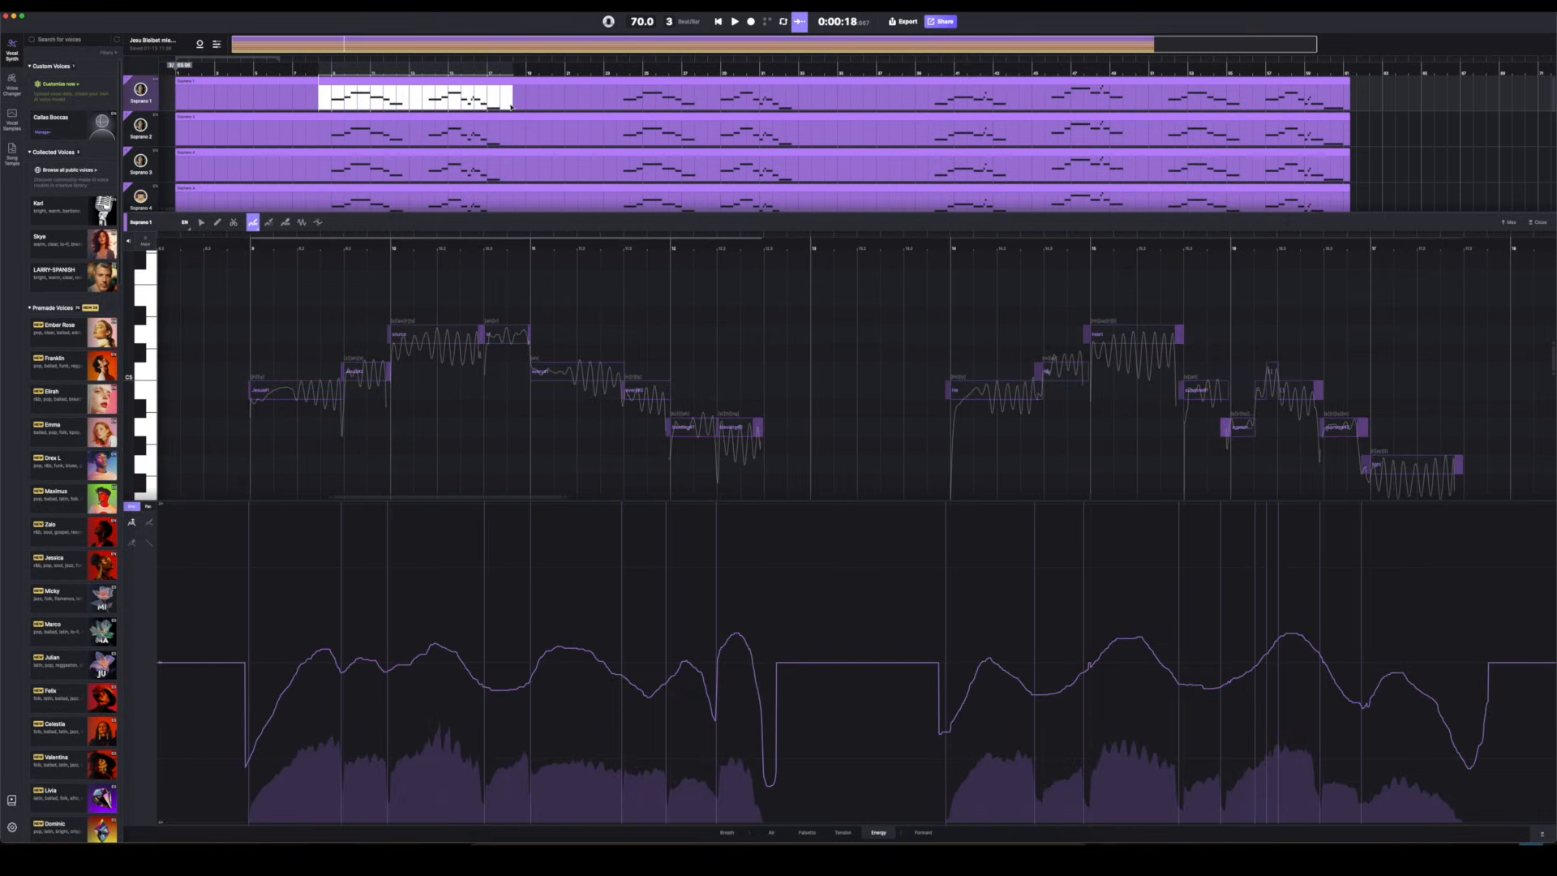